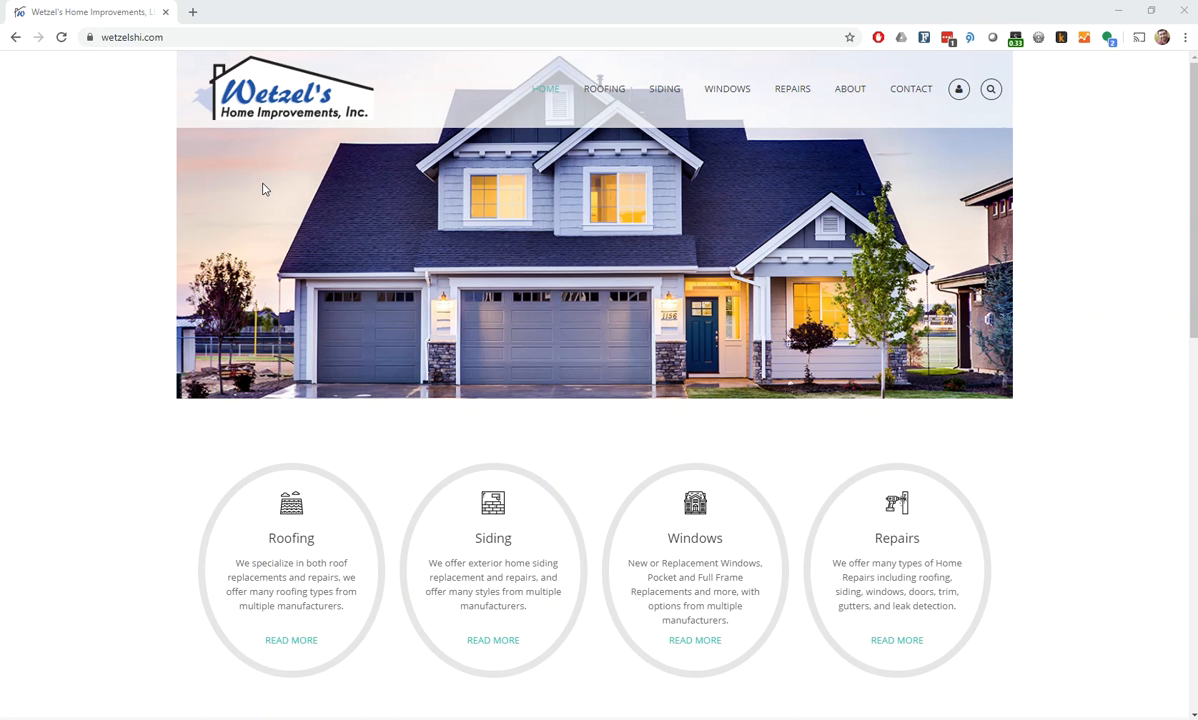
# Go to wetzelshi.com/login and sign in with the account credentials already filled in
pyautogui.scroll(-8, 115, 356)
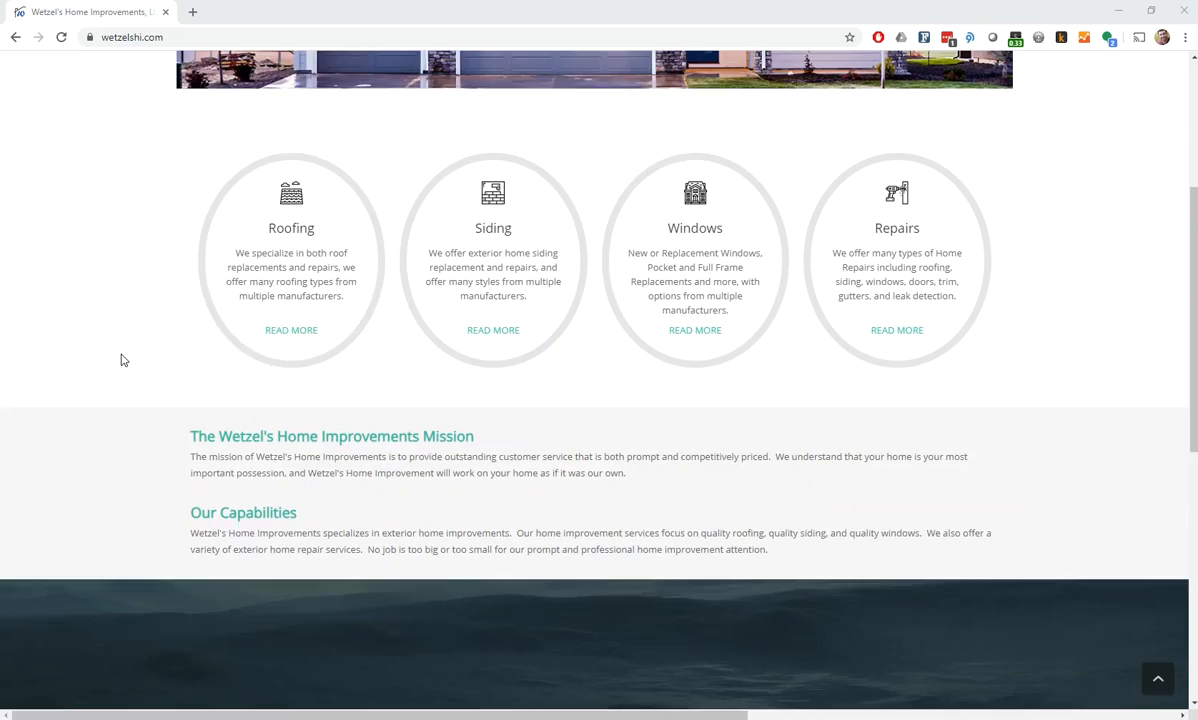
pyautogui.scroll(-2, 131, 349)
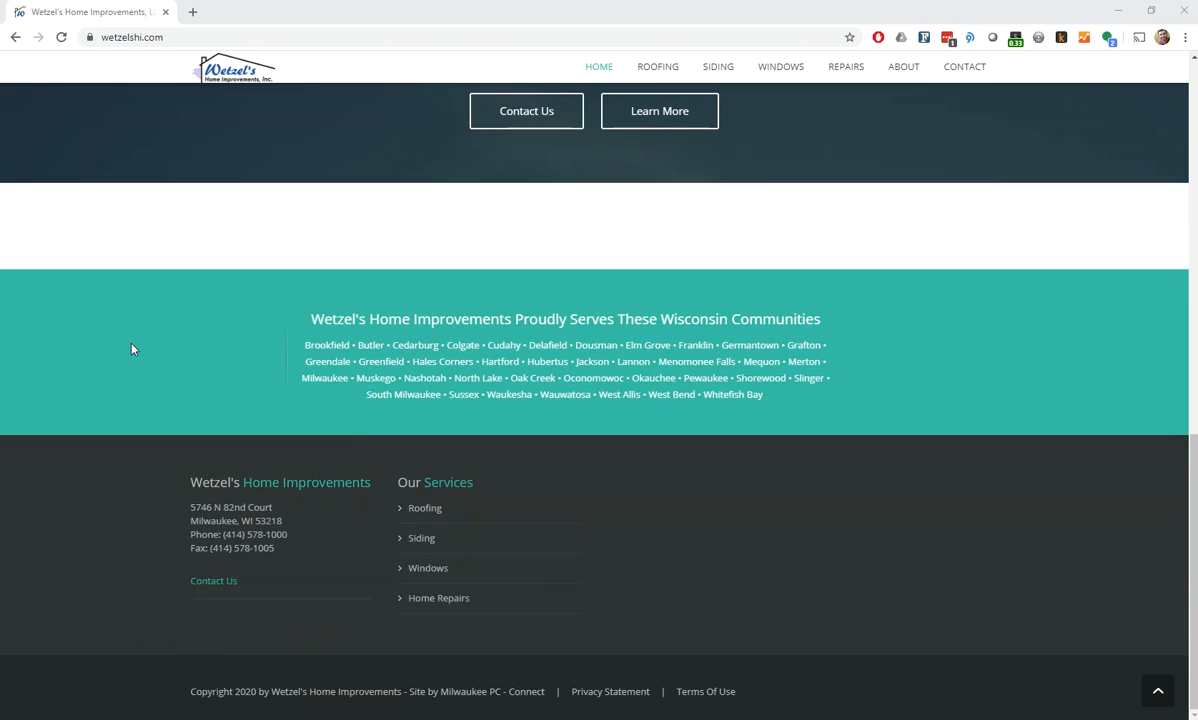
pyautogui.scroll(8, 134, 348)
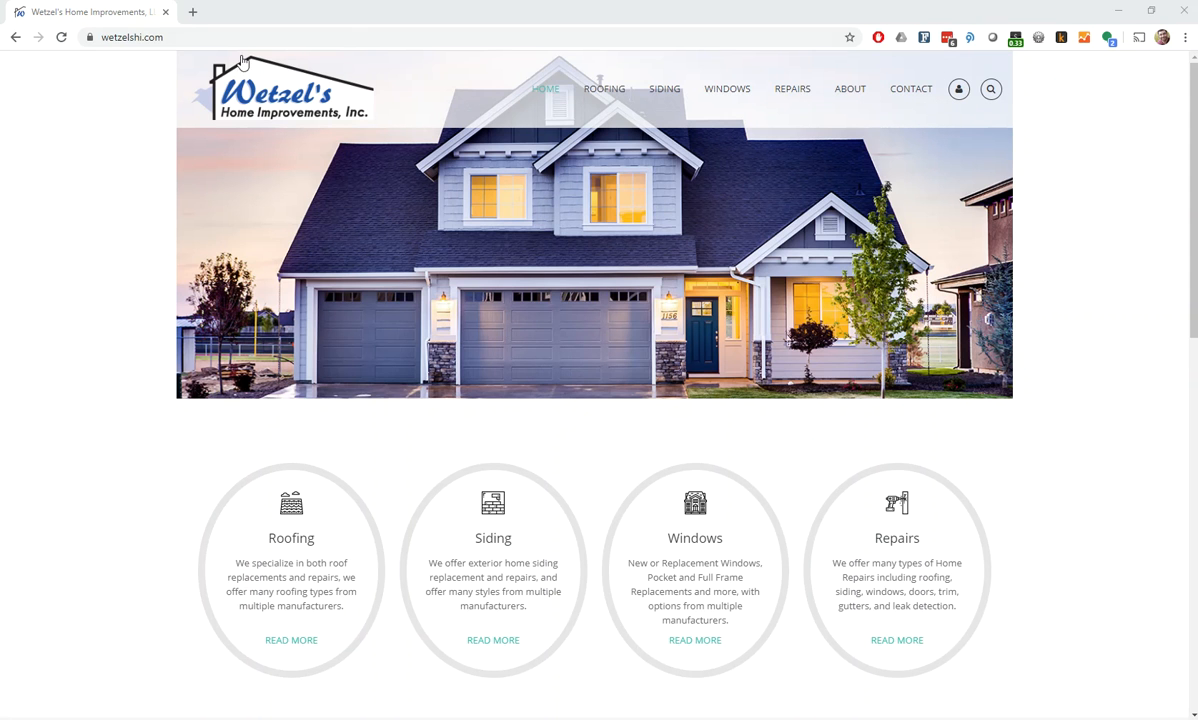
pyautogui.click(214, 36)
pyautogui.click(214, 36)
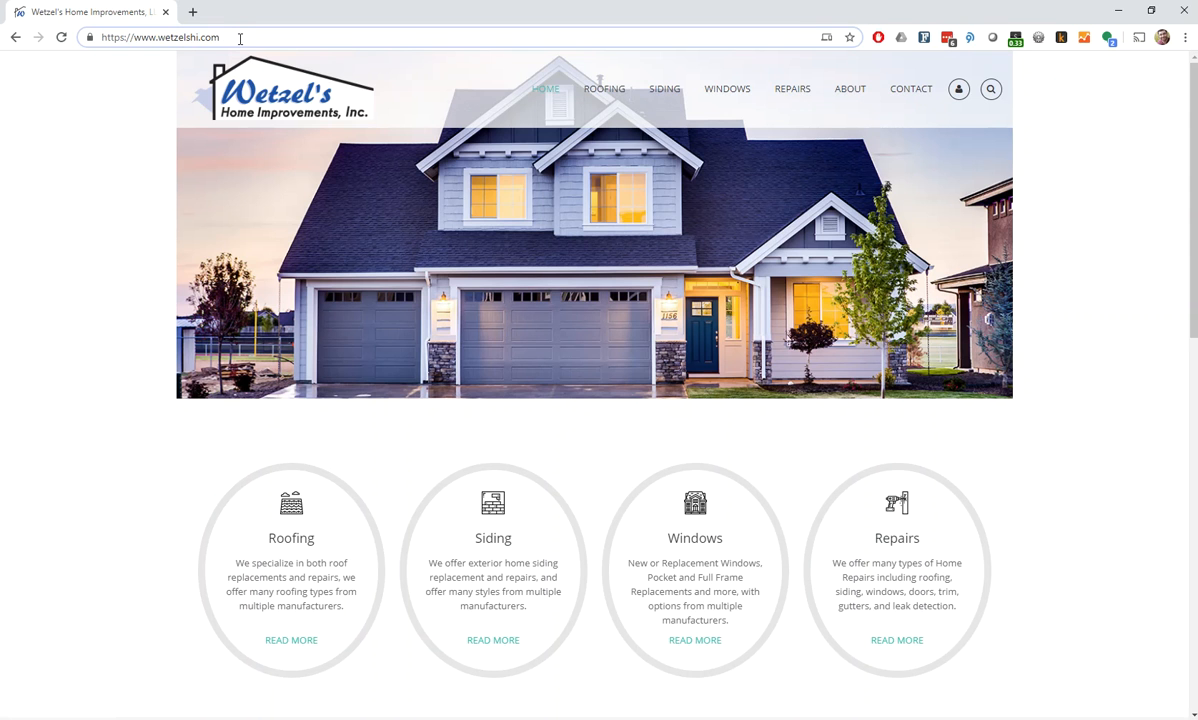
pyautogui.write('/')
pyautogui.write('login')
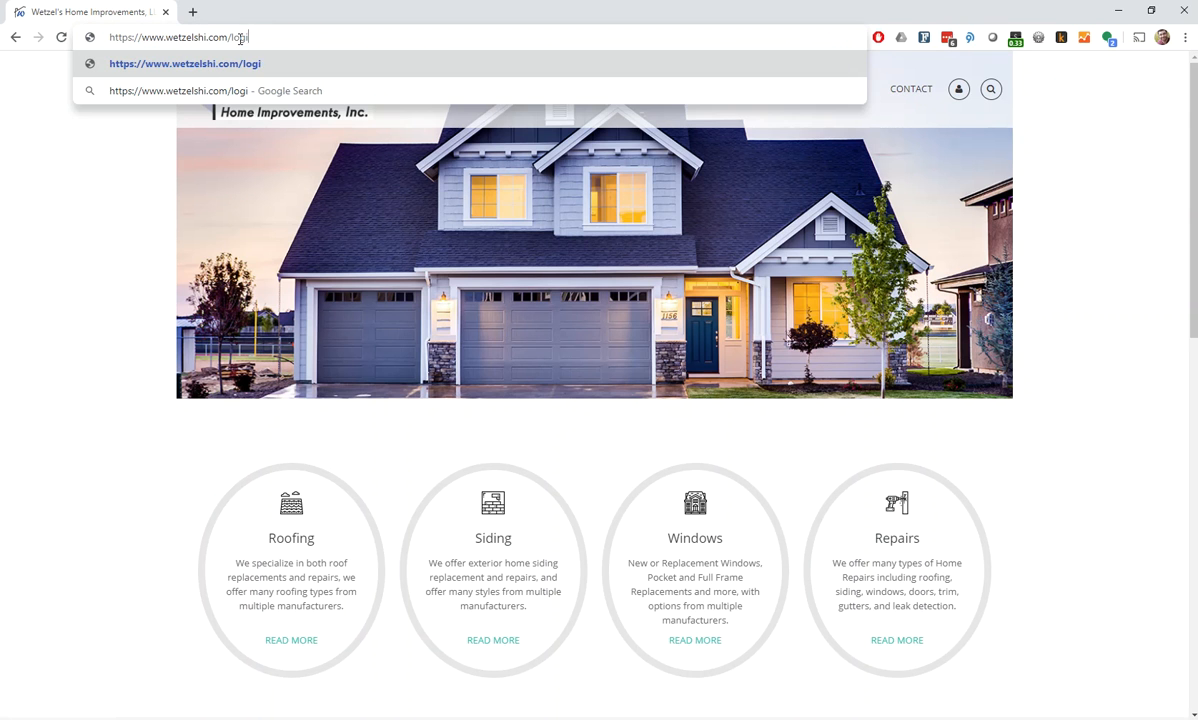
pyautogui.press('Return')
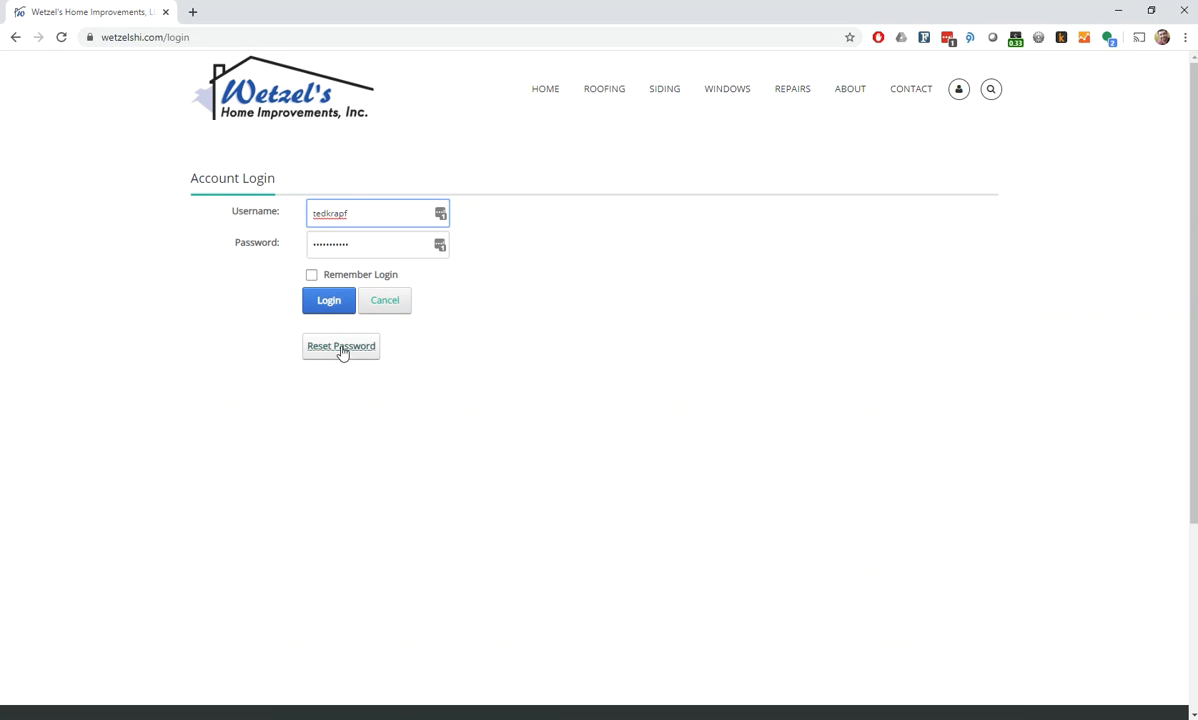
pyautogui.click(320, 307)
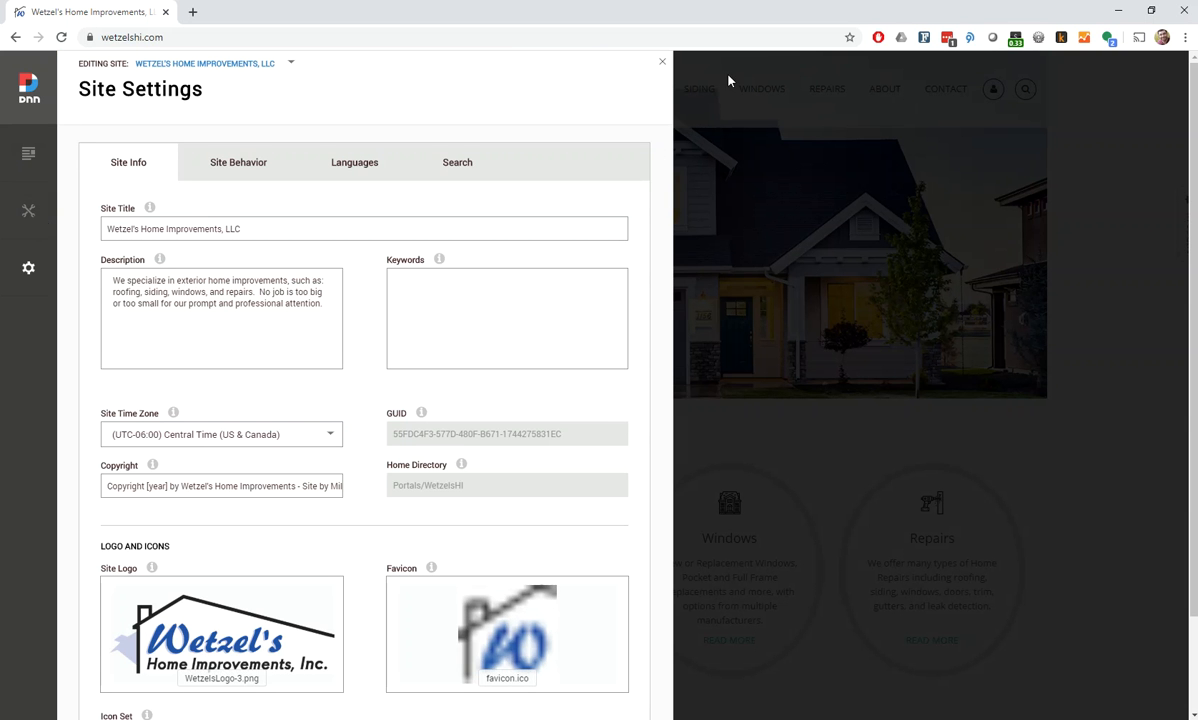
# Leave Site Settings, open the Pages manager, expand the About page's subpages and view the Home page's permissions
pyautogui.click(661, 63)
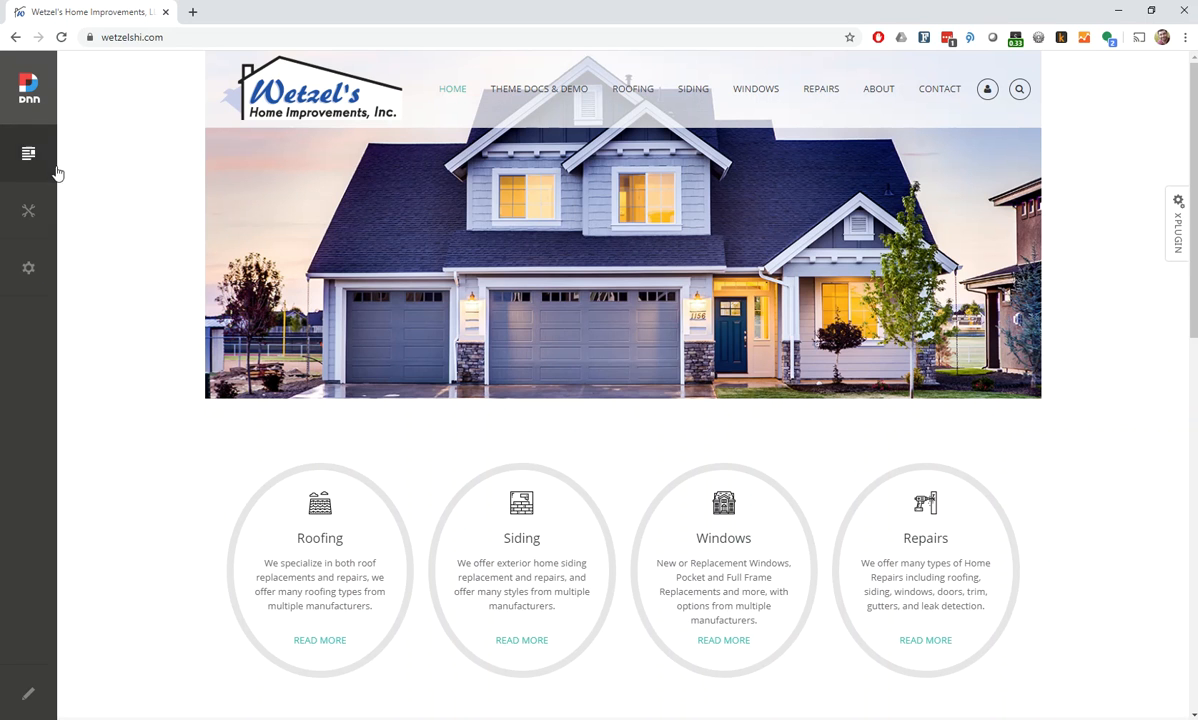
pyautogui.moveTo(28, 161)
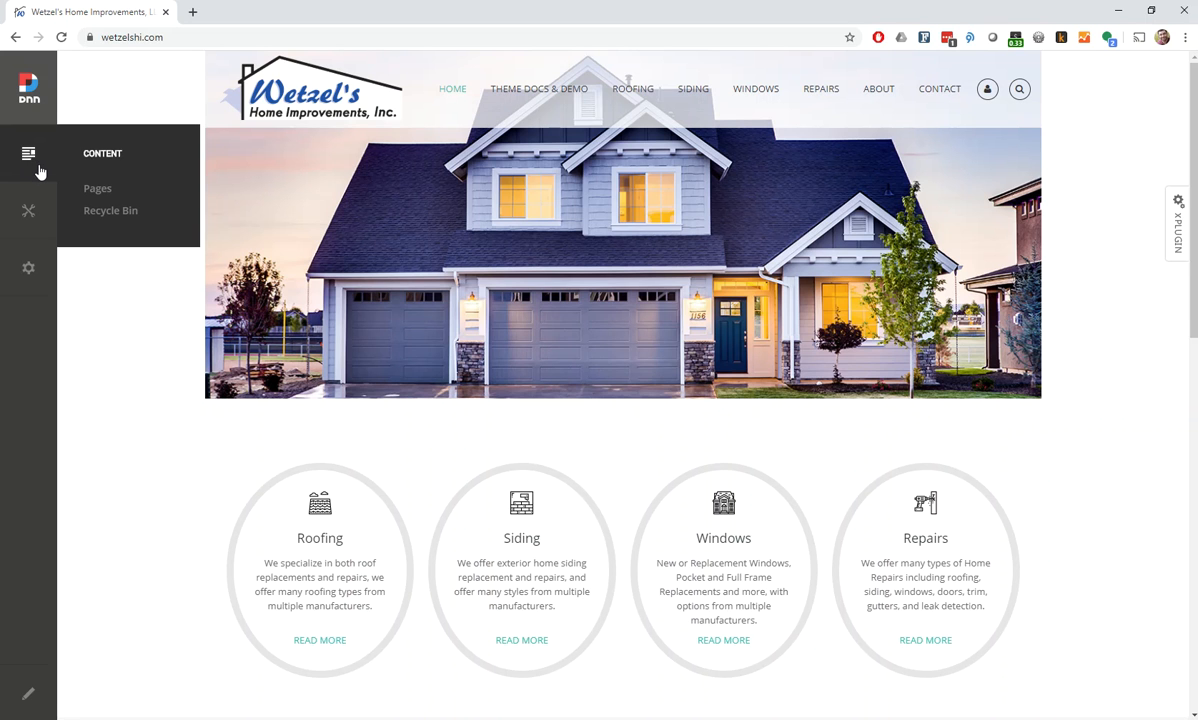
pyautogui.click(99, 192)
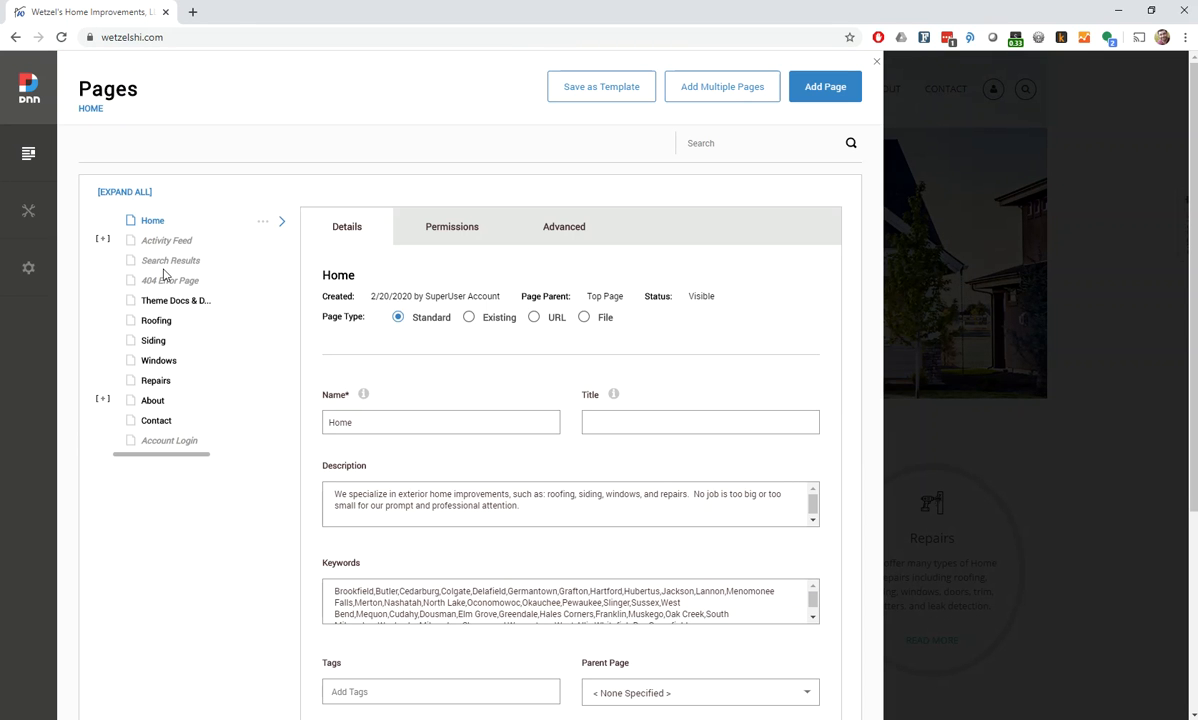
pyautogui.moveTo(156, 364)
pyautogui.mouseDown()
pyautogui.moveTo(142, 270)
pyautogui.moveTo(157, 367)
pyautogui.mouseUp()
pyautogui.click(102, 399)
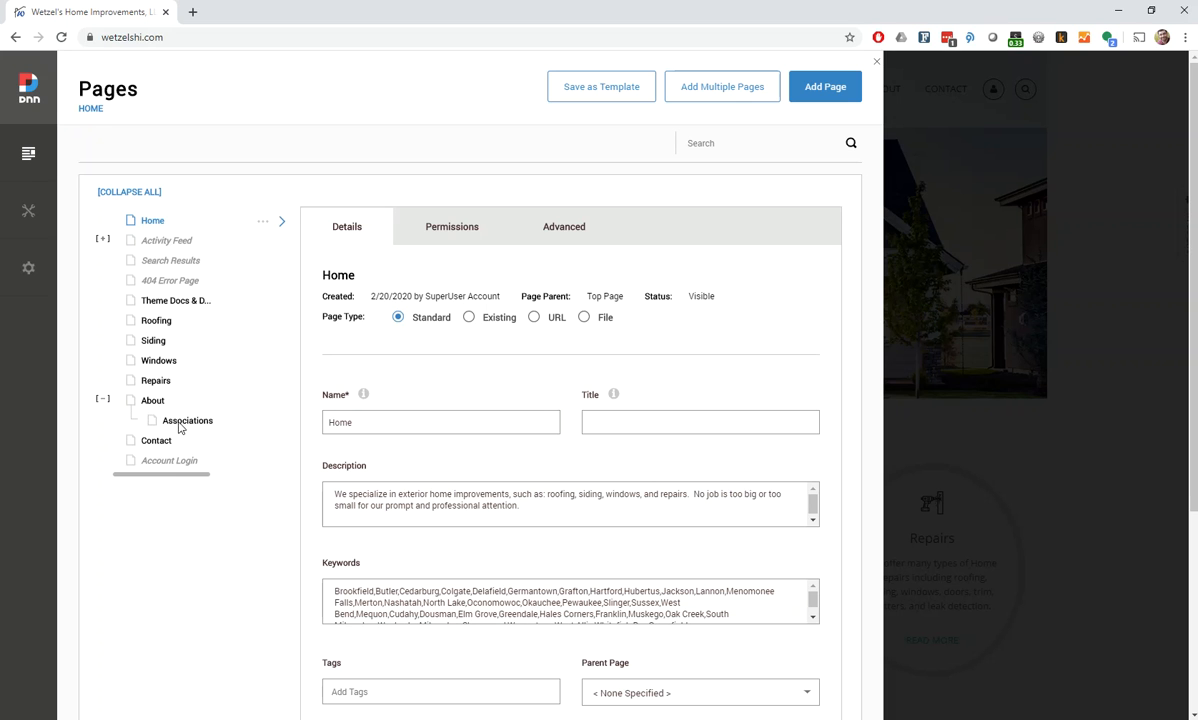
pyautogui.click(455, 234)
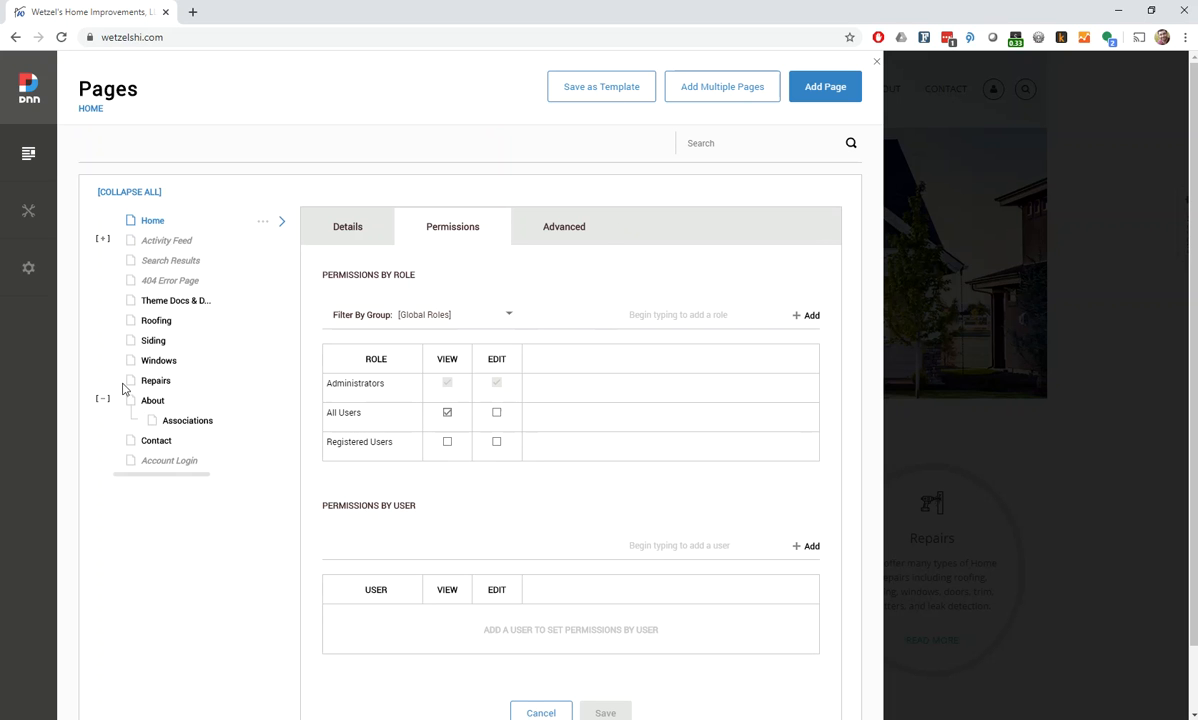
# Review the new page form's detail fields and parent page choices, and leave the Pages manager without adding a page
pyautogui.click(838, 90)
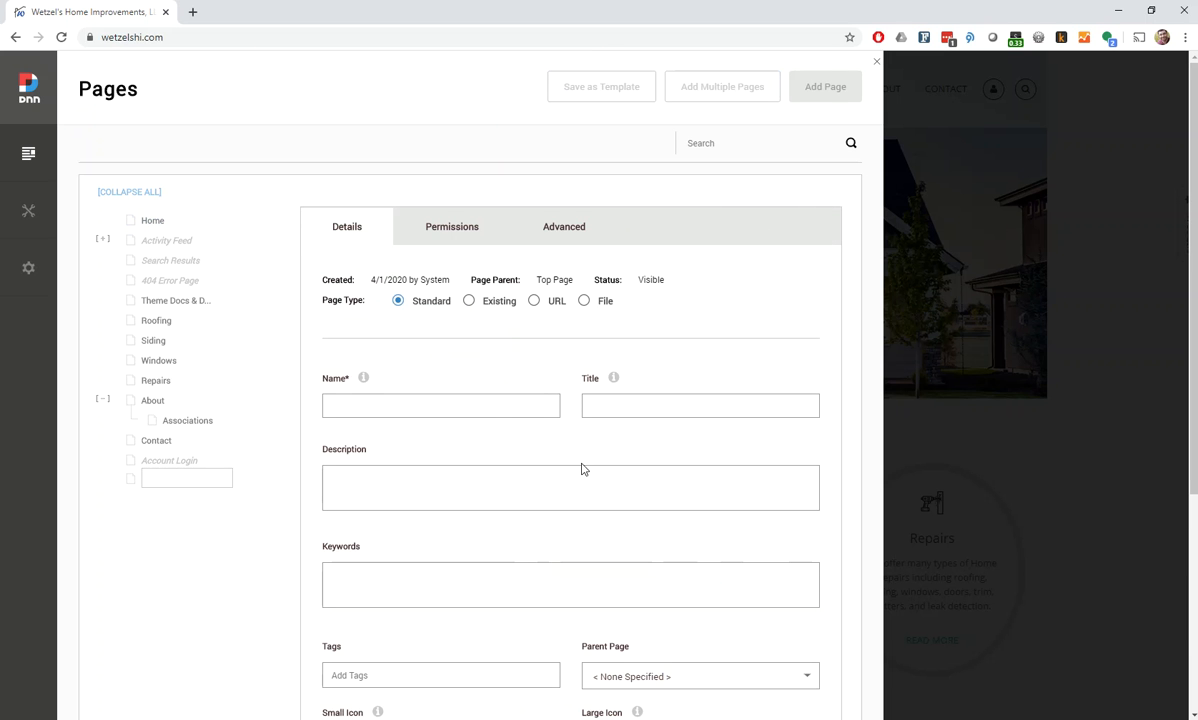
pyautogui.scroll(-1, 465, 446)
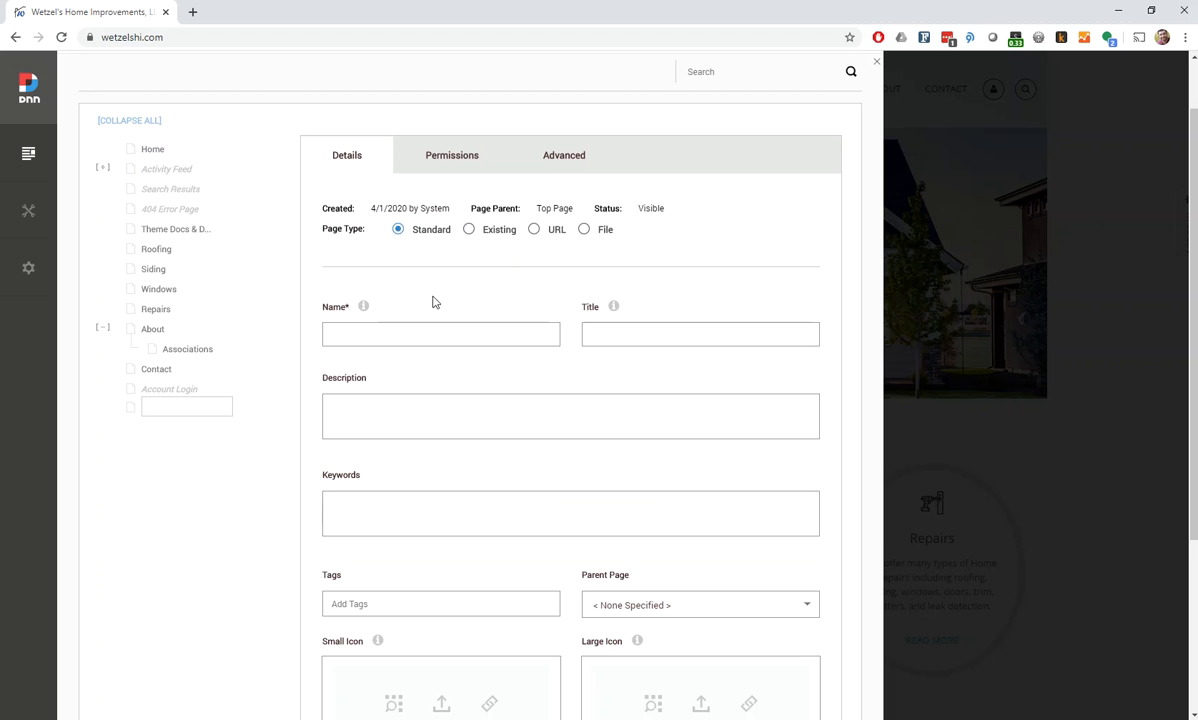
pyautogui.click(350, 333)
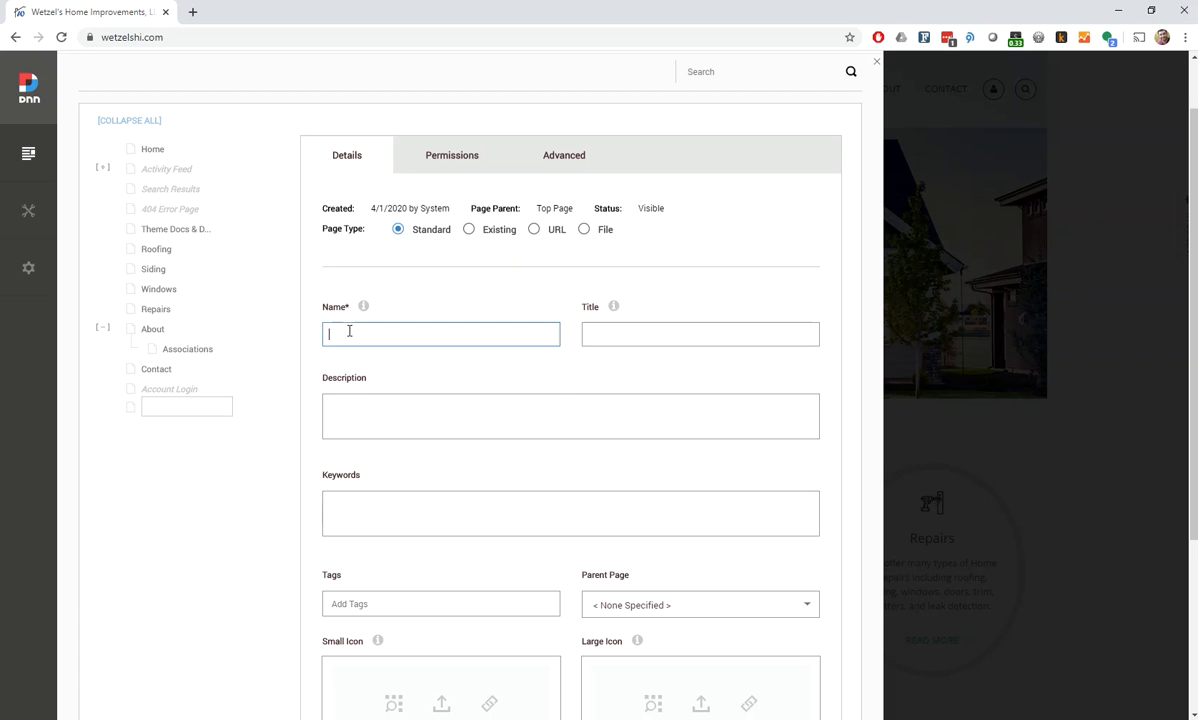
pyautogui.click(586, 562)
pyautogui.scroll(-3, 586, 562)
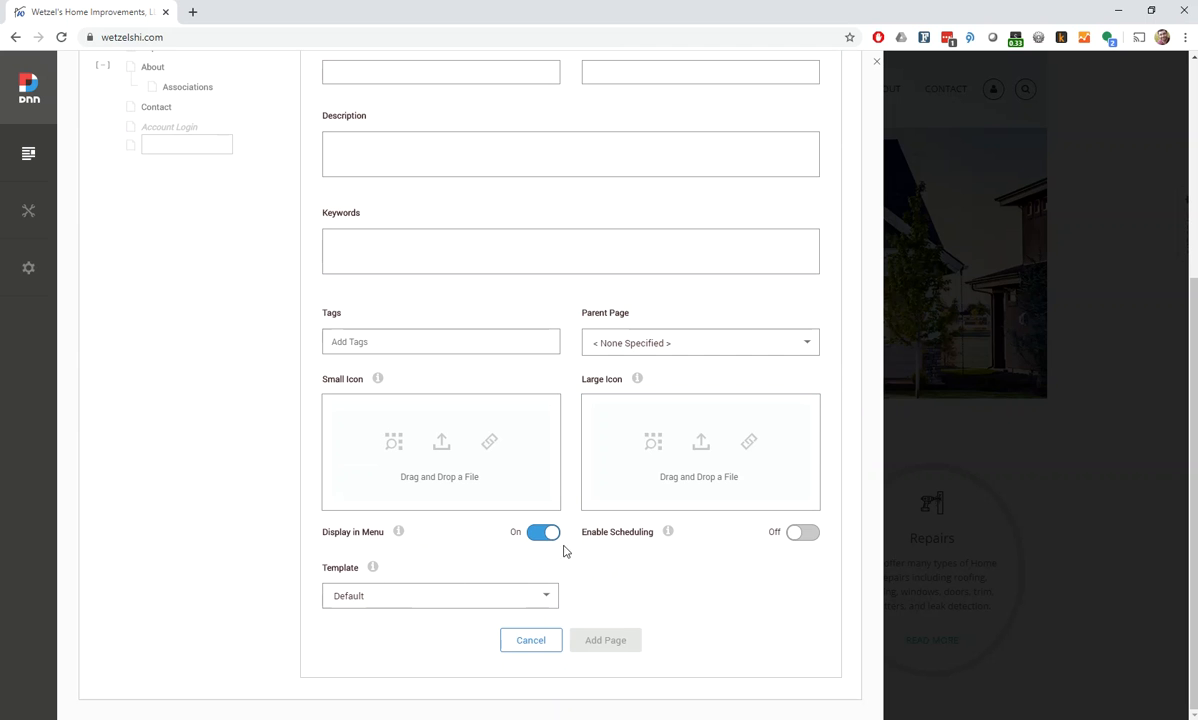
pyautogui.click(665, 338)
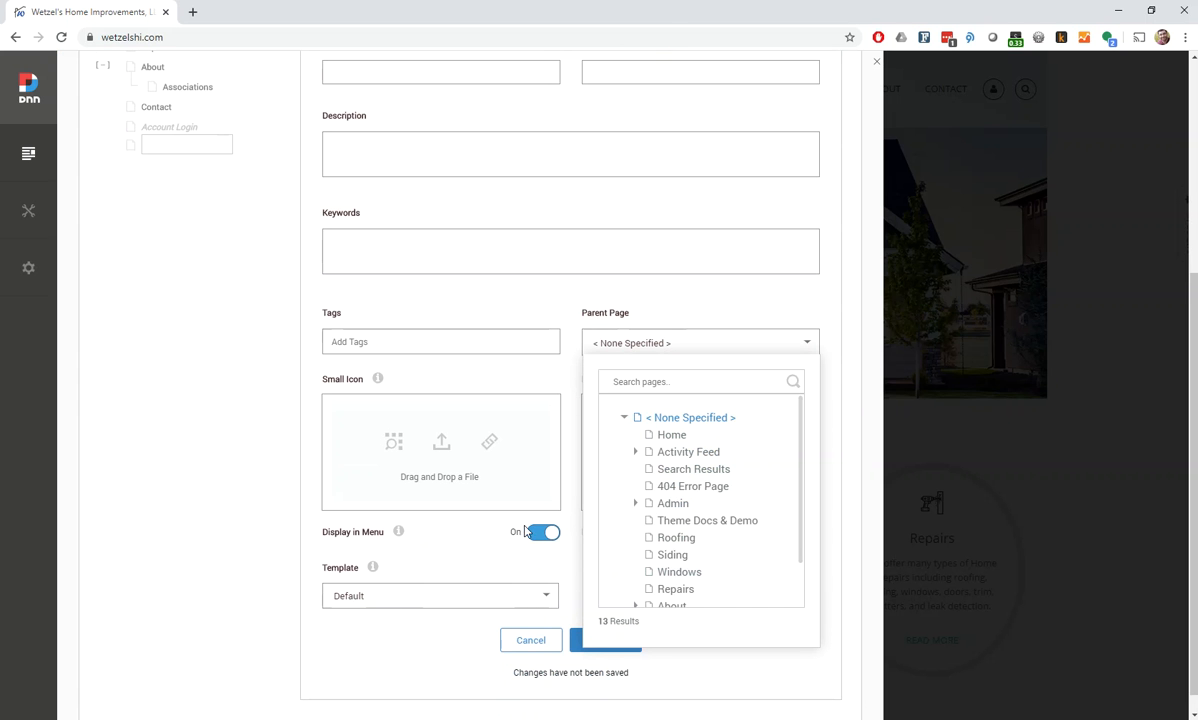
pyautogui.click(471, 553)
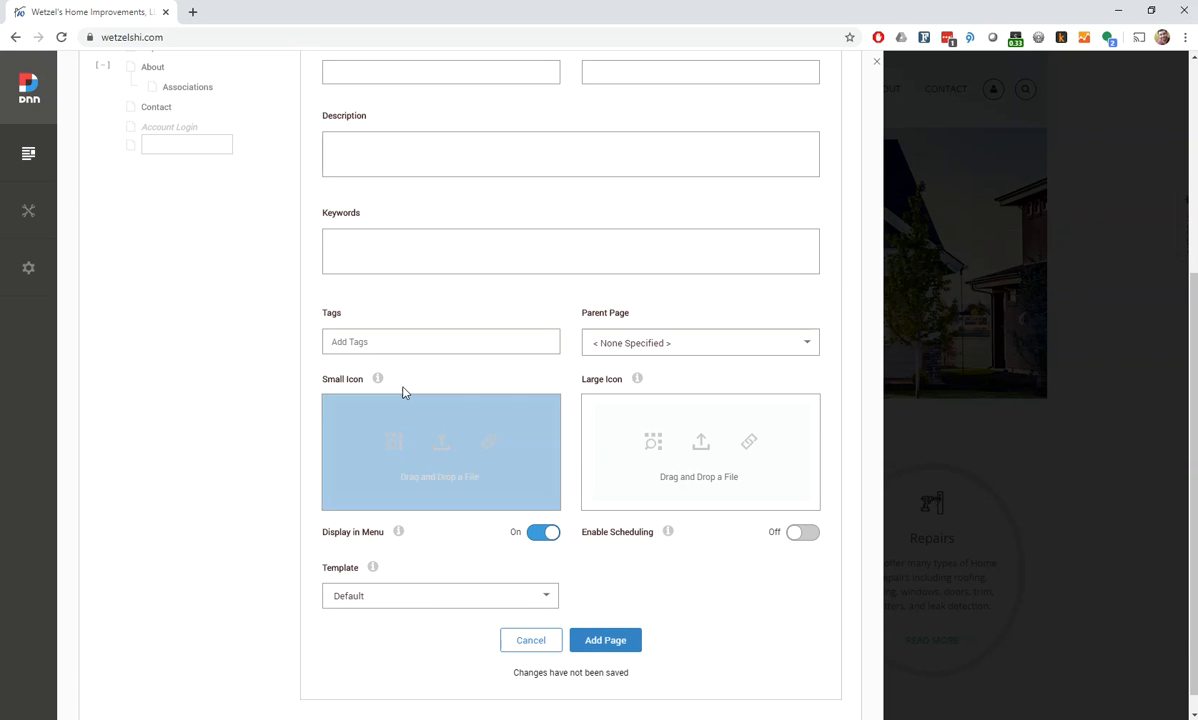
pyautogui.scroll(4, 401, 393)
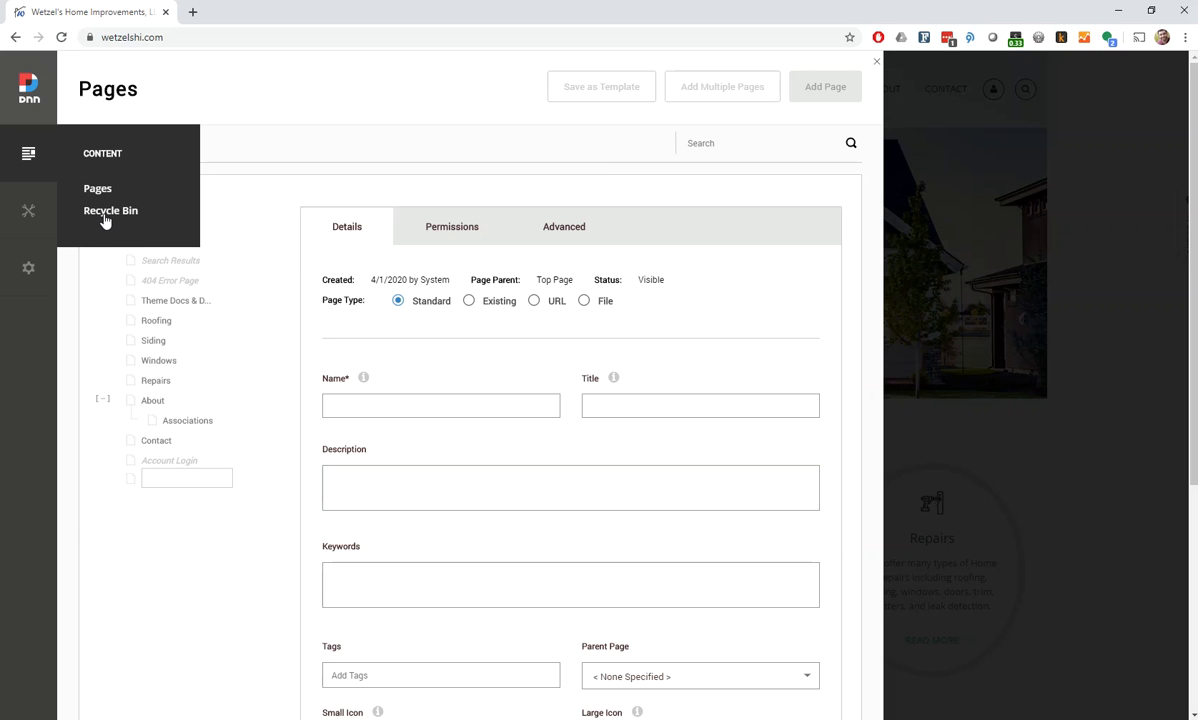
pyautogui.moveTo(33, 216)
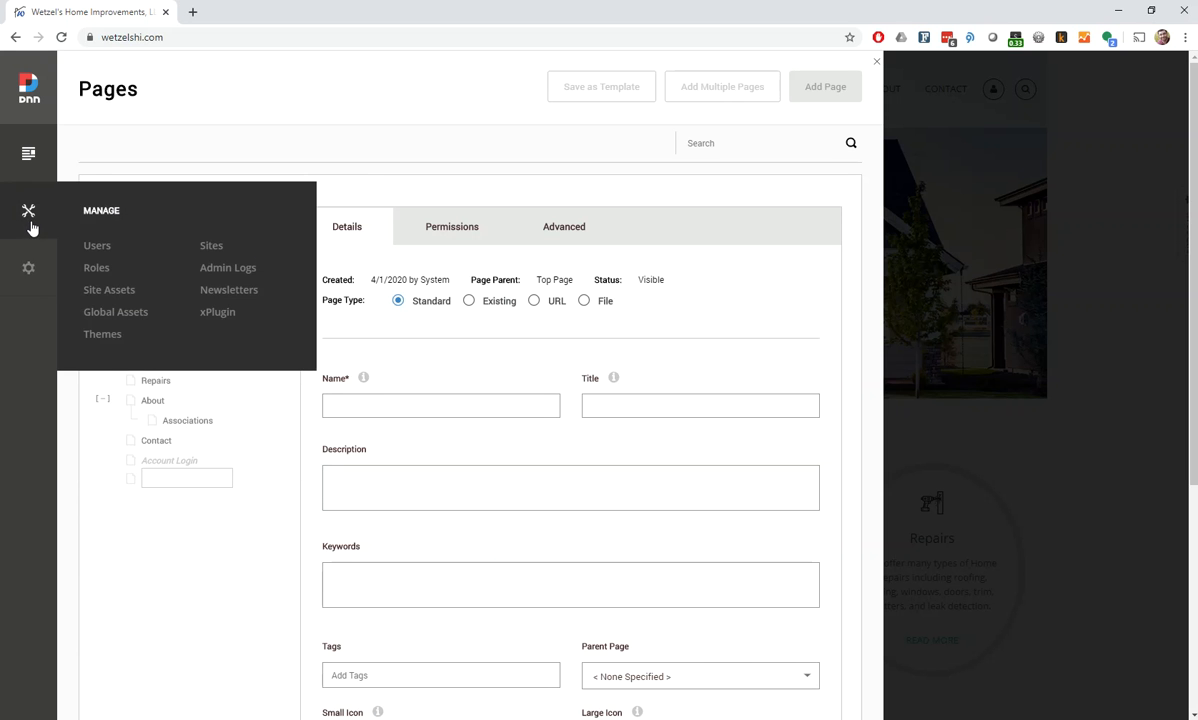
pyautogui.moveTo(31, 278)
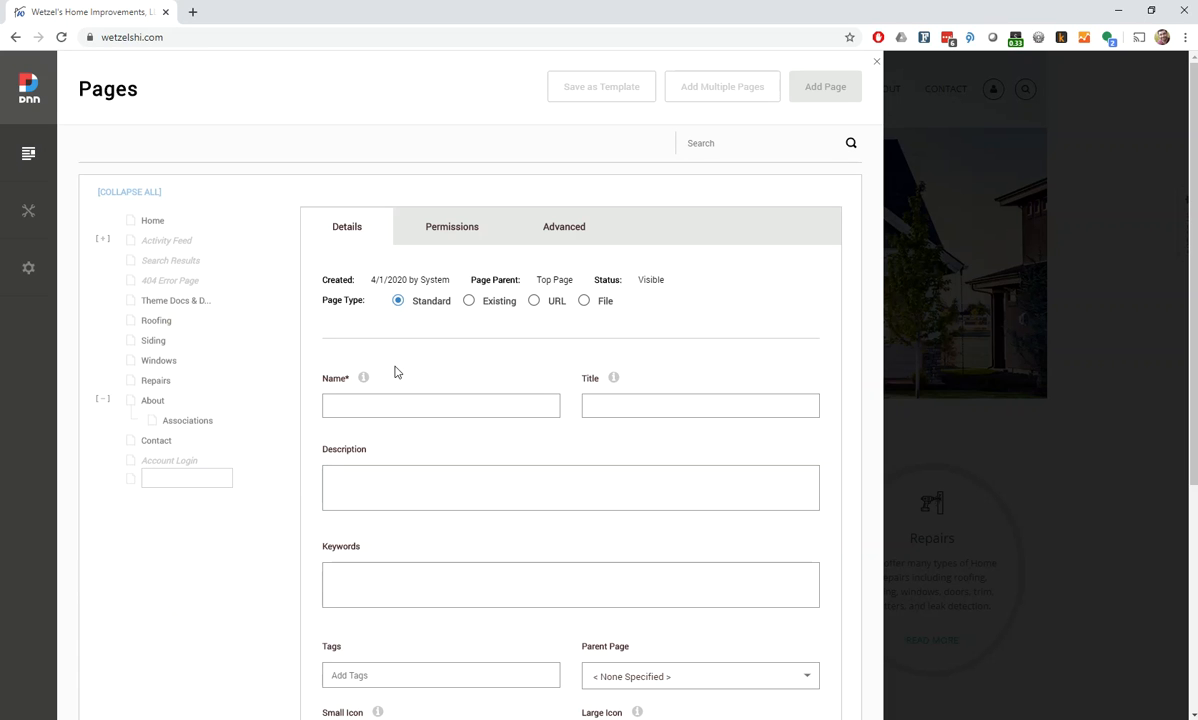
pyautogui.click(877, 64)
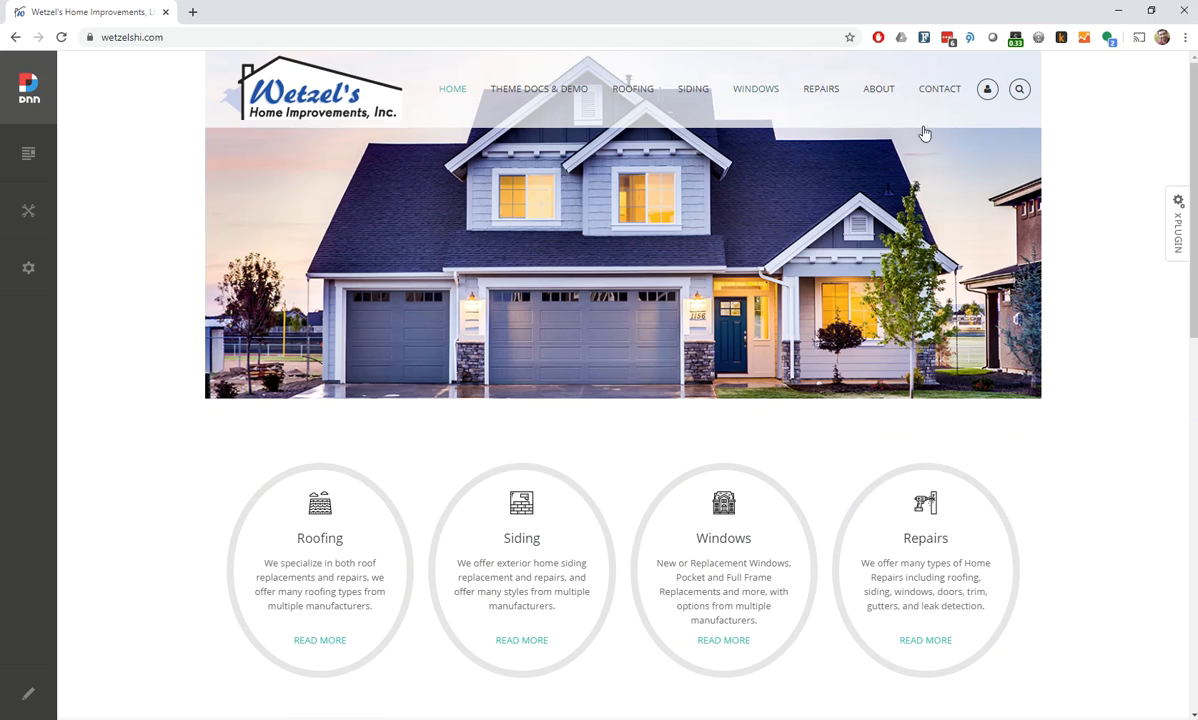
# Open the site's About page in edit mode and look over its content panes and modules
pyautogui.click(886, 98)
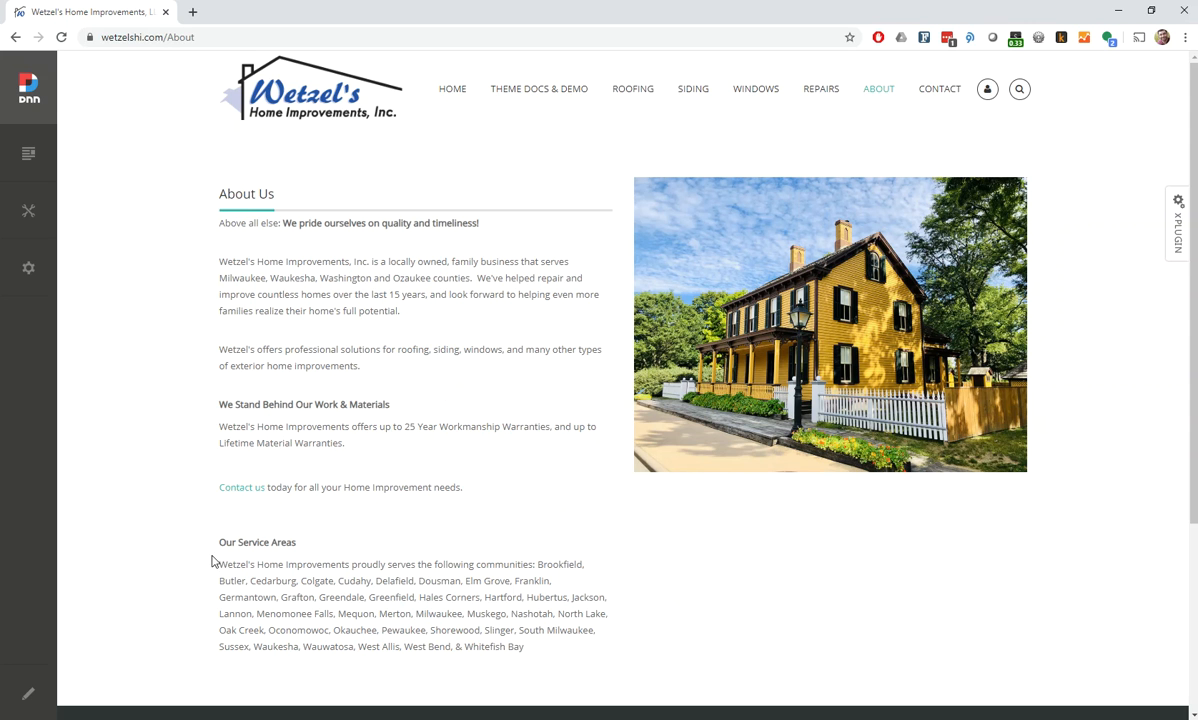
pyautogui.click(30, 697)
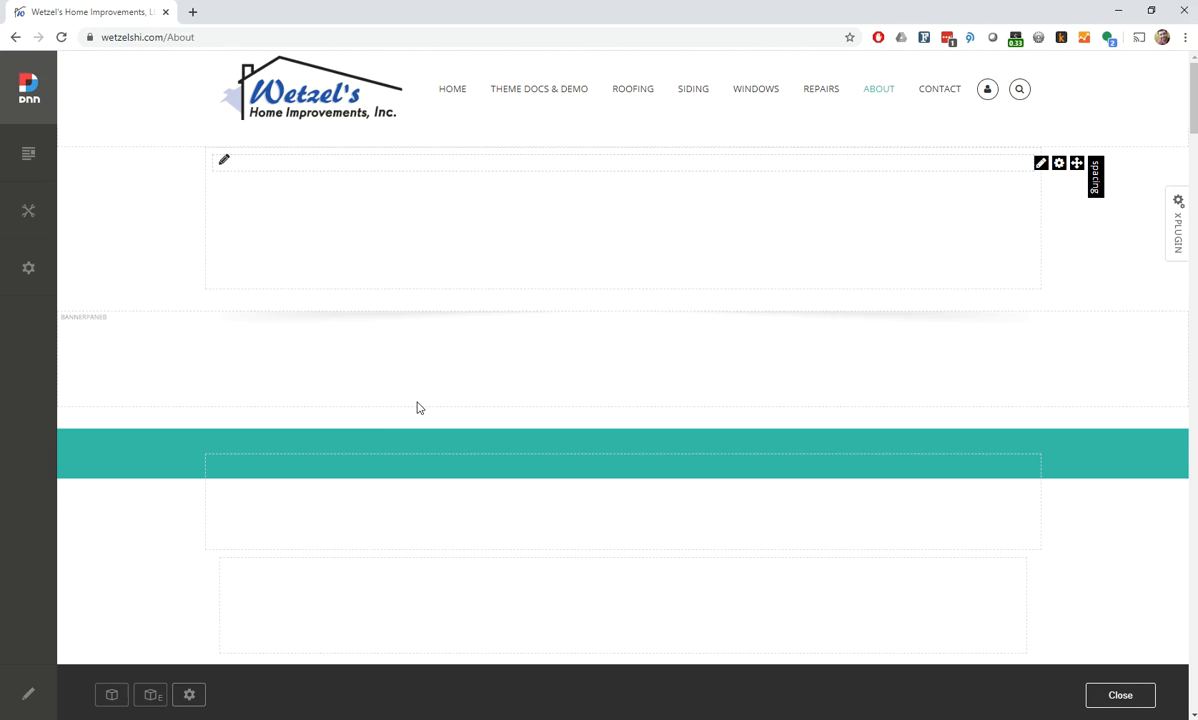
pyautogui.scroll(-4, 417, 406)
pyautogui.scroll(-6, 436, 435)
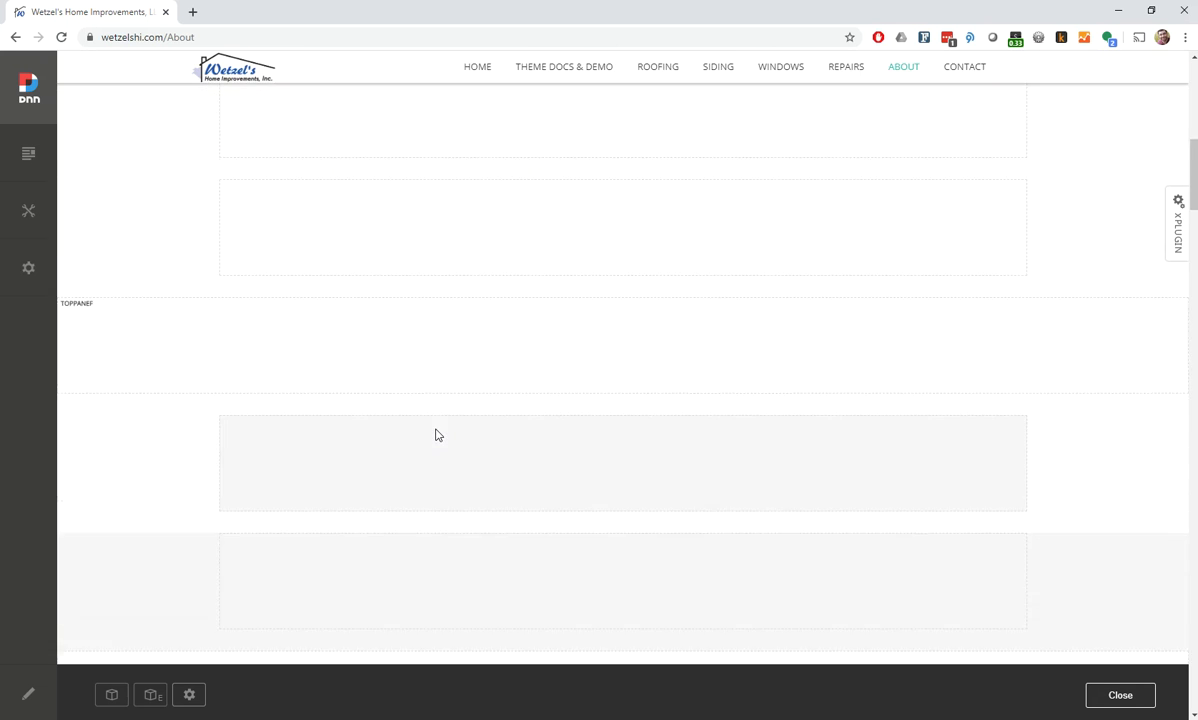
pyautogui.scroll(-6, 436, 435)
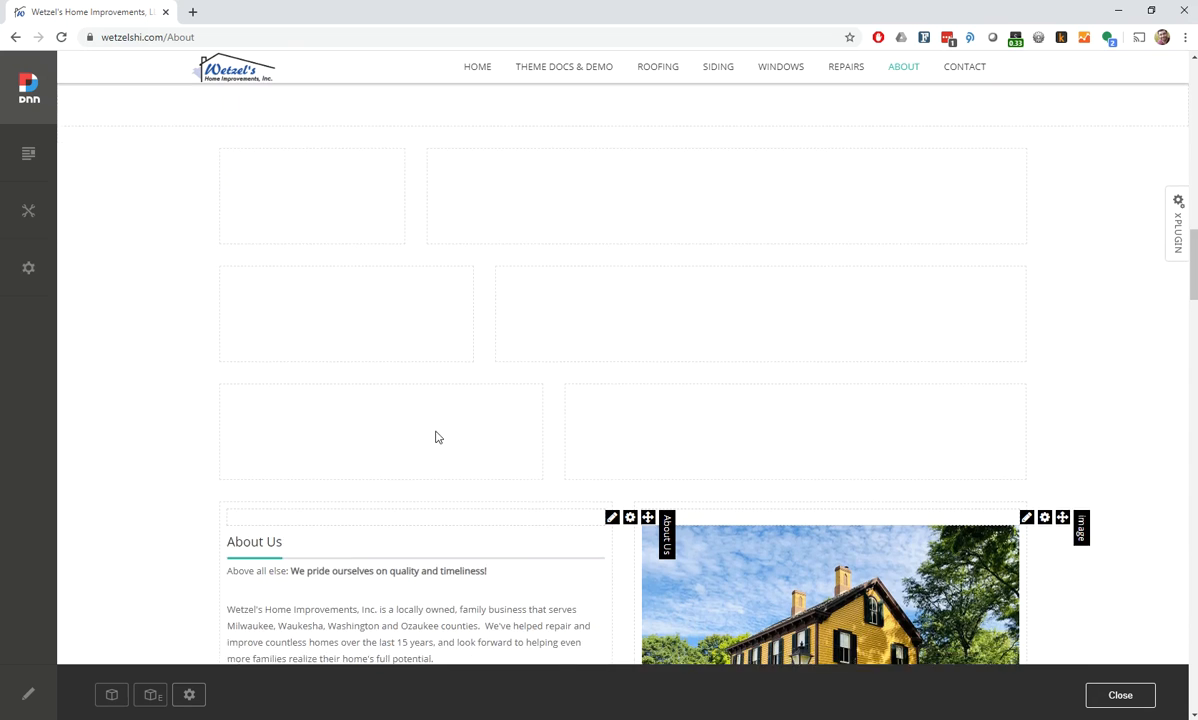
pyautogui.scroll(2, 450, 418)
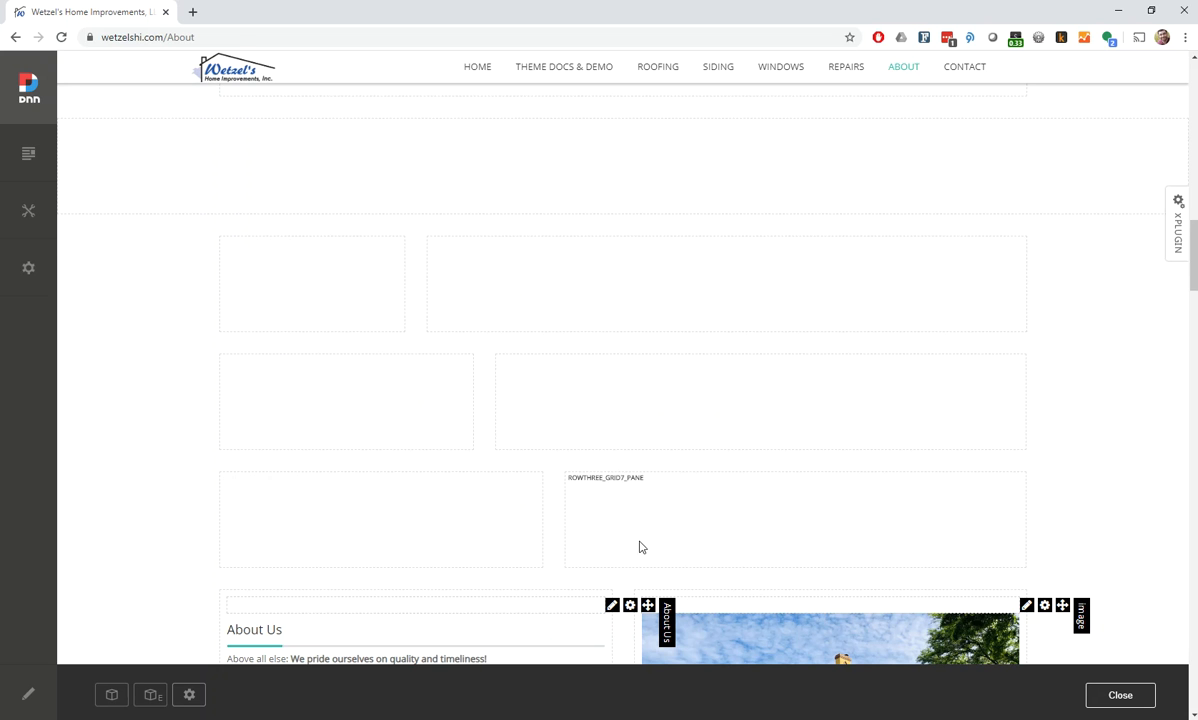
pyautogui.scroll(-4, 372, 519)
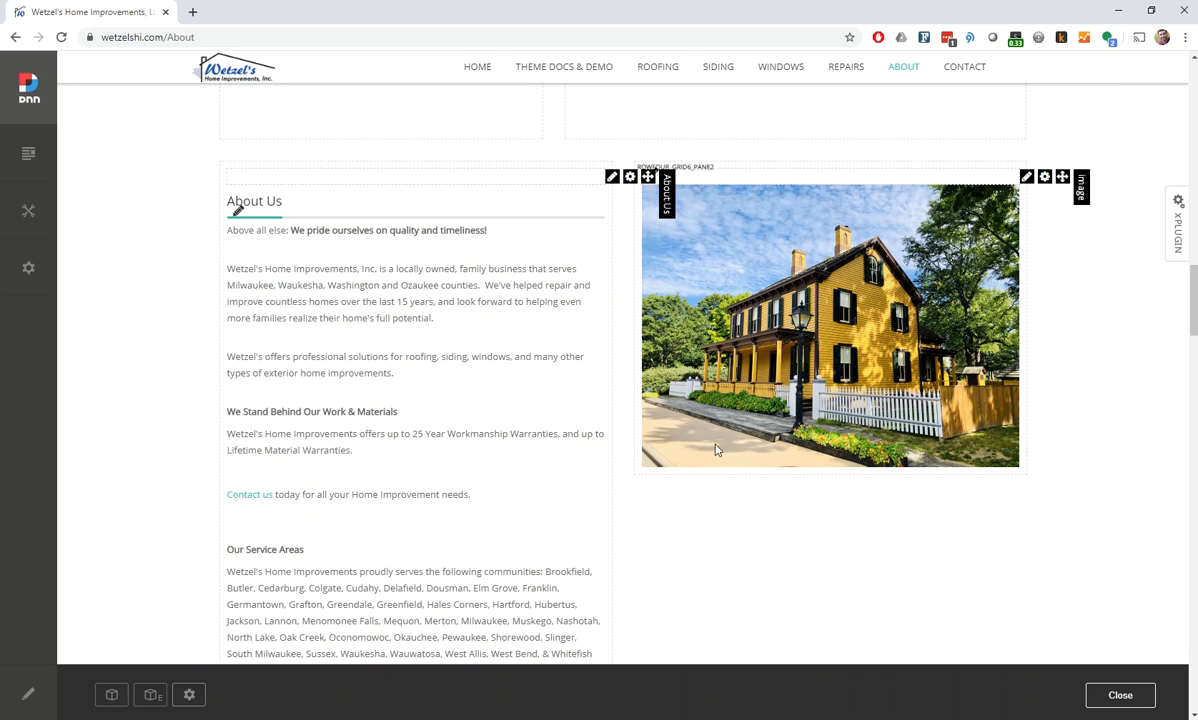
pyautogui.scroll(-1, 340, 448)
pyautogui.scroll(1, 600, 465)
# View the About Us module's text in the content editor and close it without saving
pyautogui.moveTo(612, 185)
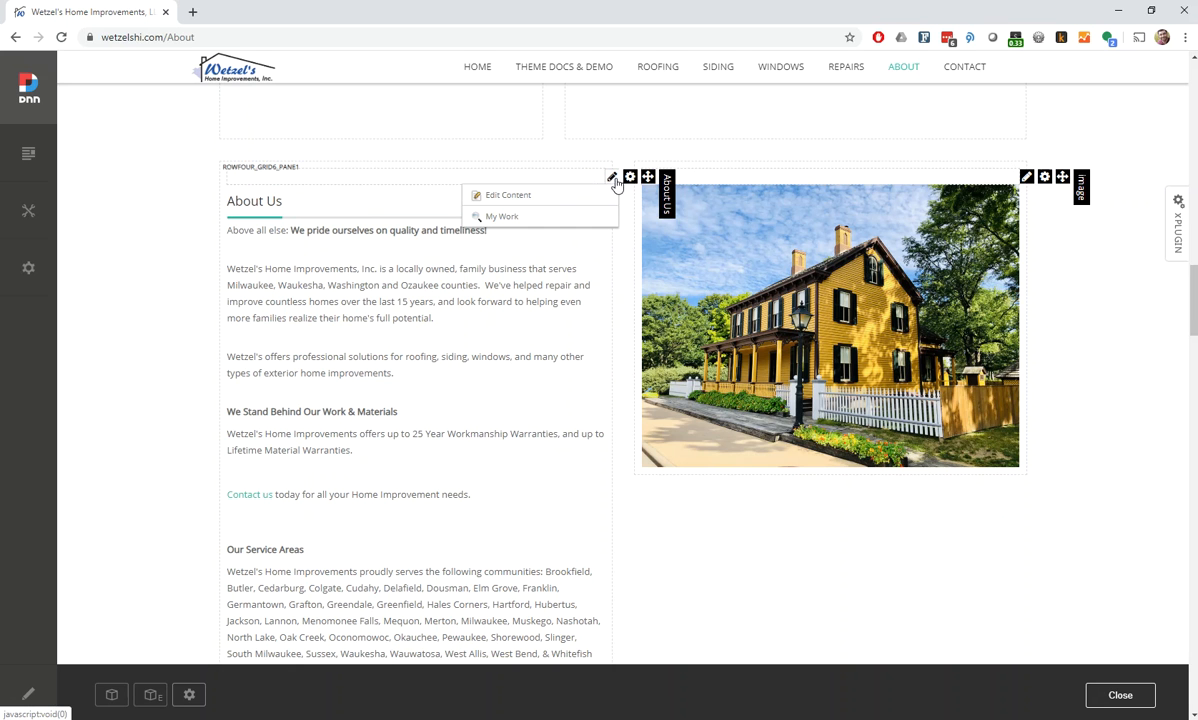
pyautogui.click(507, 198)
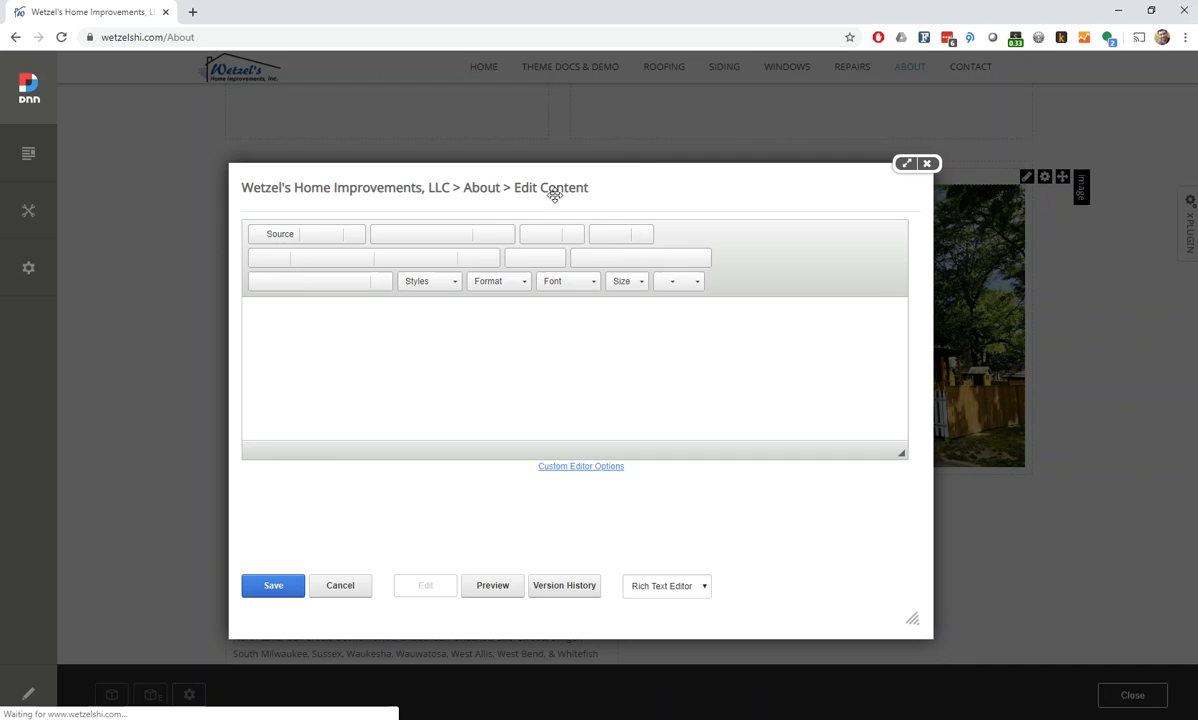
pyautogui.moveTo(914, 335)
pyautogui.mouseDown()
pyautogui.moveTo(903, 425)
pyautogui.moveTo(902, 333)
pyautogui.mouseUp()
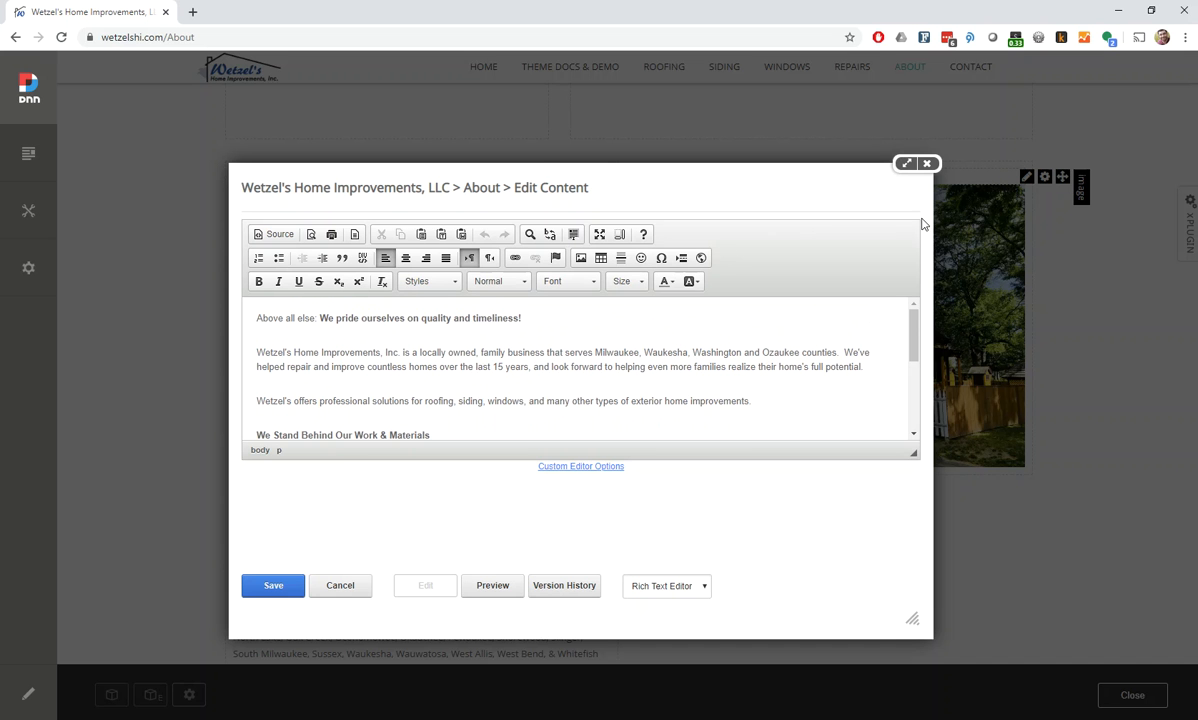
pyautogui.click(926, 163)
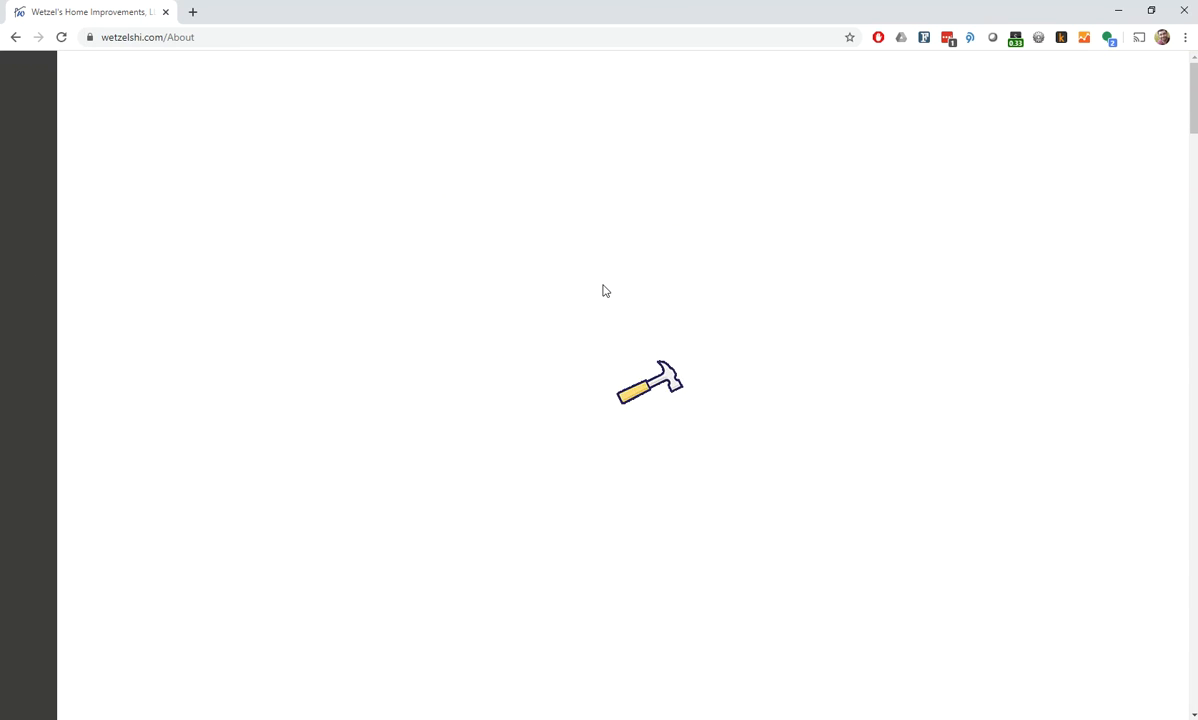
# Open the settings of the About Us module on the About page
pyautogui.scroll(-5, 519, 321)
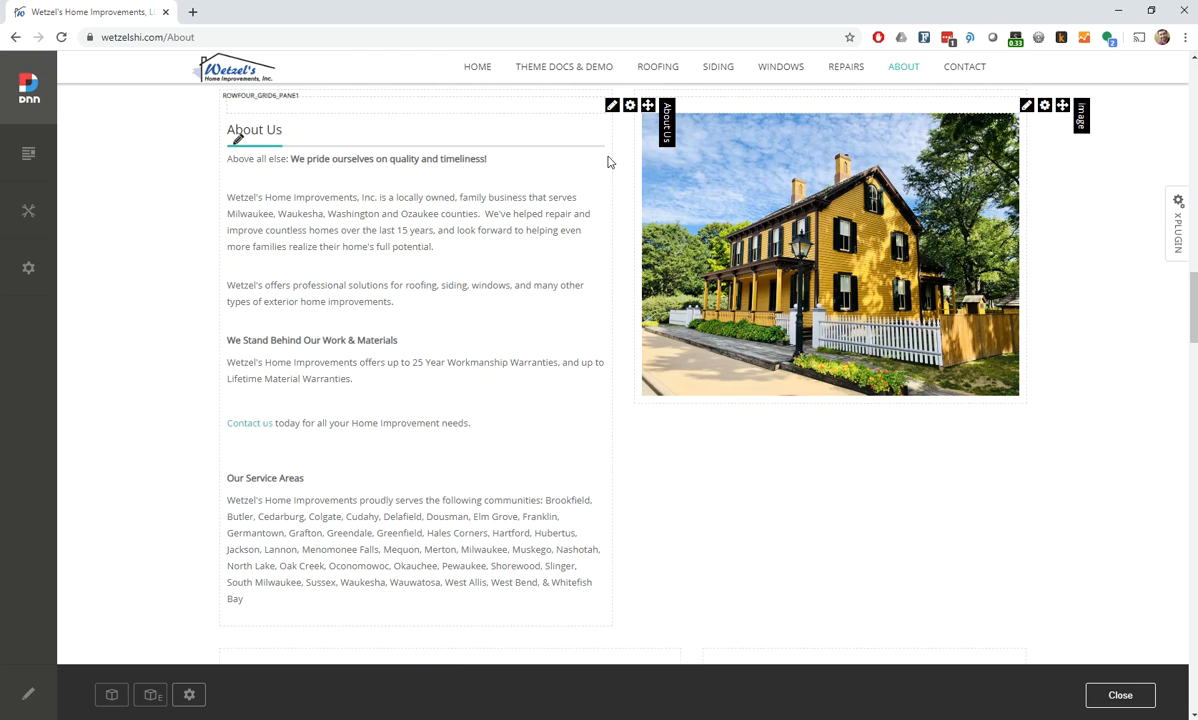
pyautogui.moveTo(631, 110)
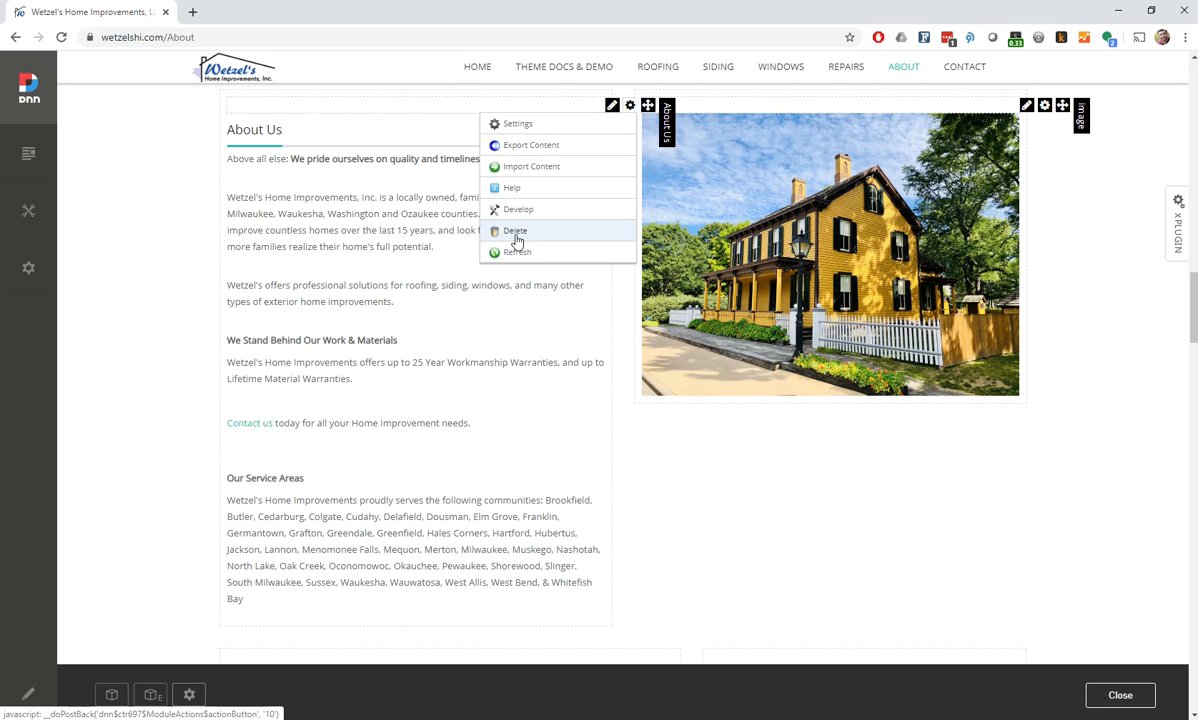
pyautogui.click(518, 126)
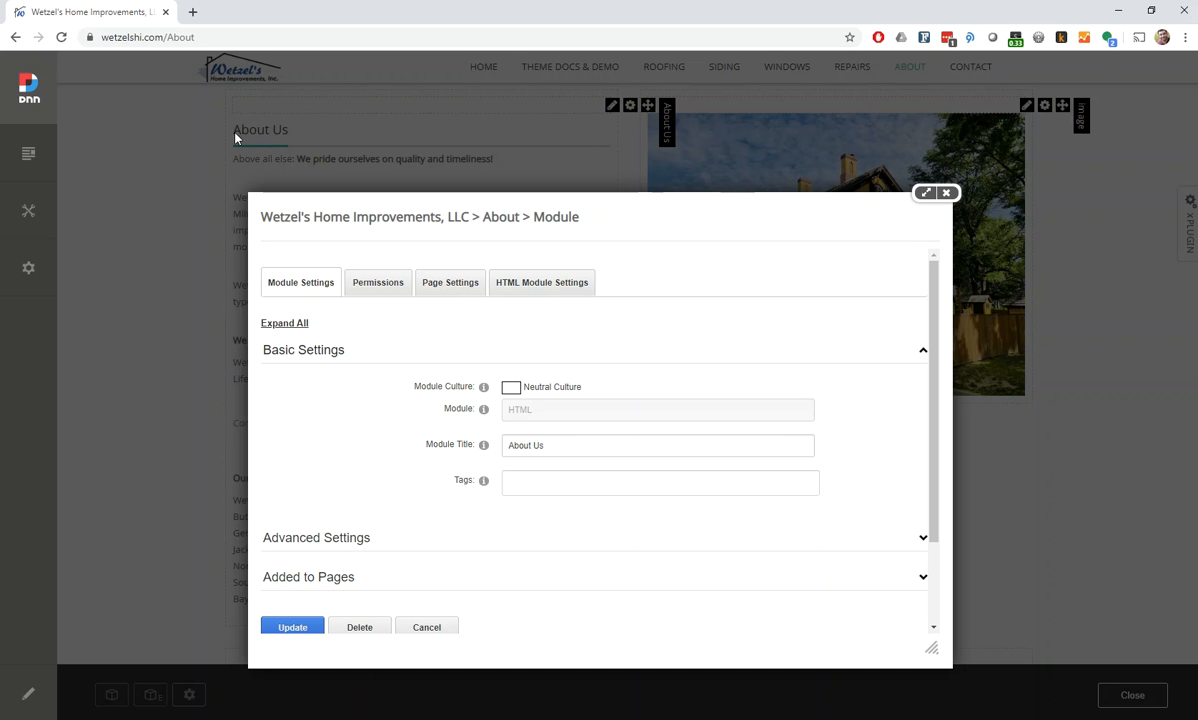
# Look over the About Us module's title setting and its page-level display settings
pyautogui.moveTo(587, 447); pyautogui.dragTo(429, 450)
pyautogui.click(567, 449)
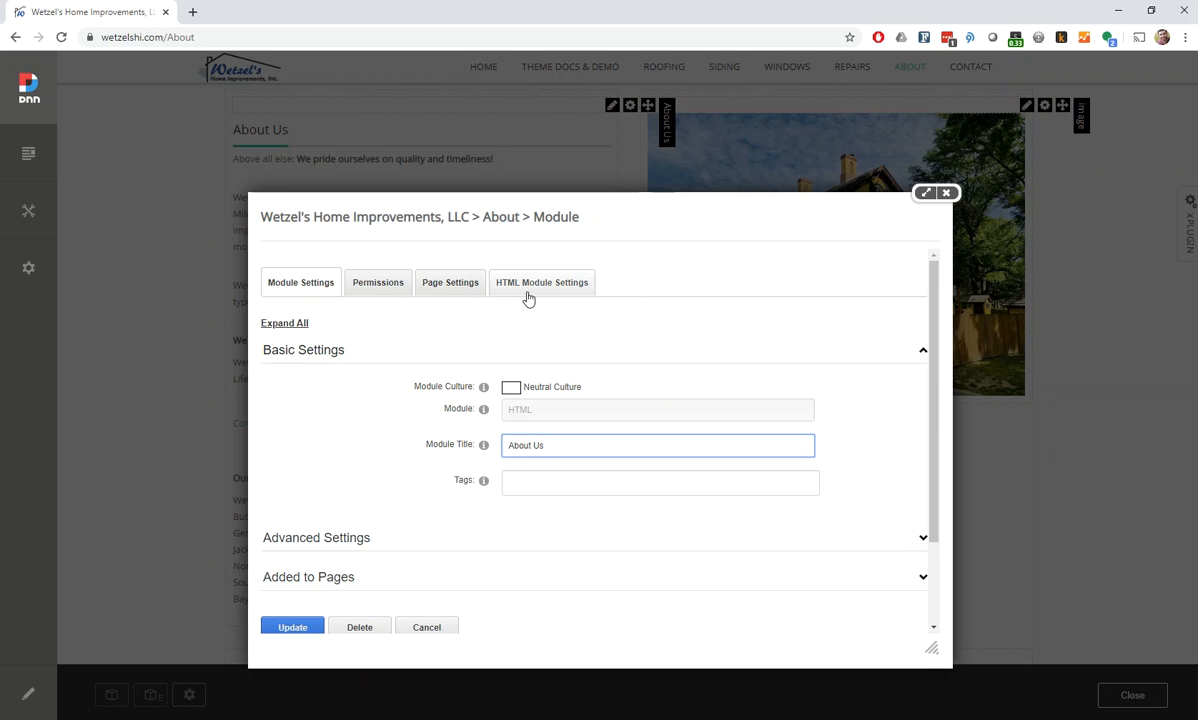
pyautogui.click(461, 295)
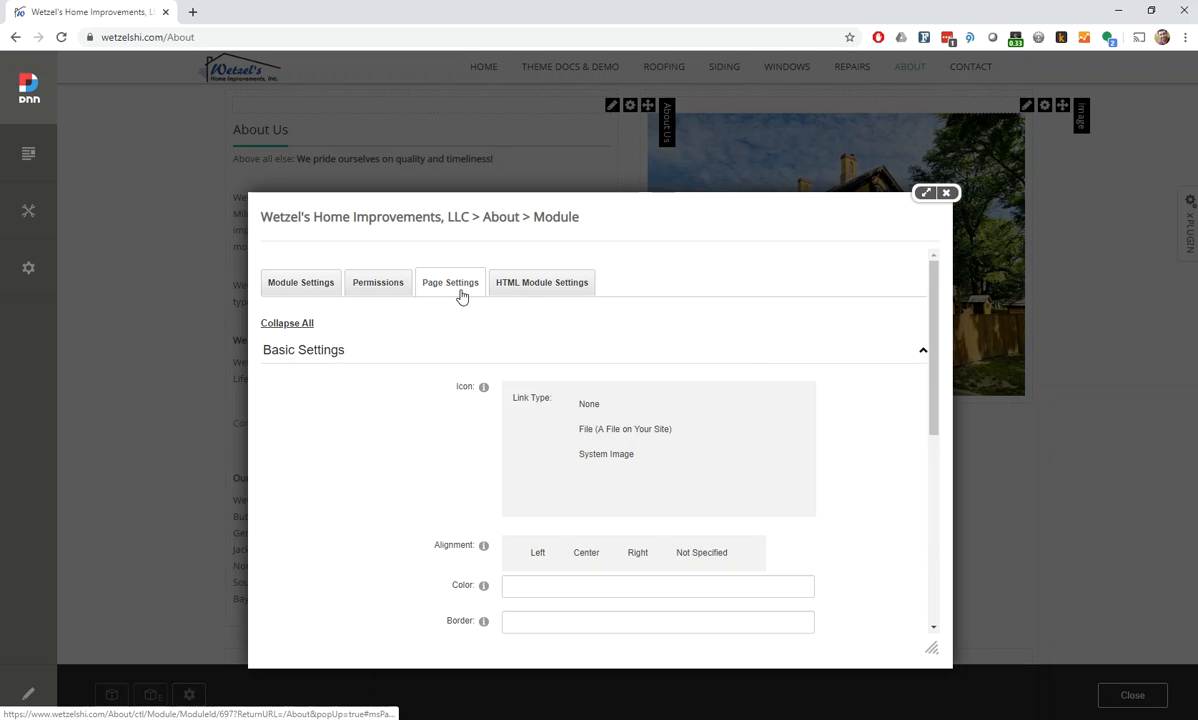
pyautogui.scroll(-3, 434, 400)
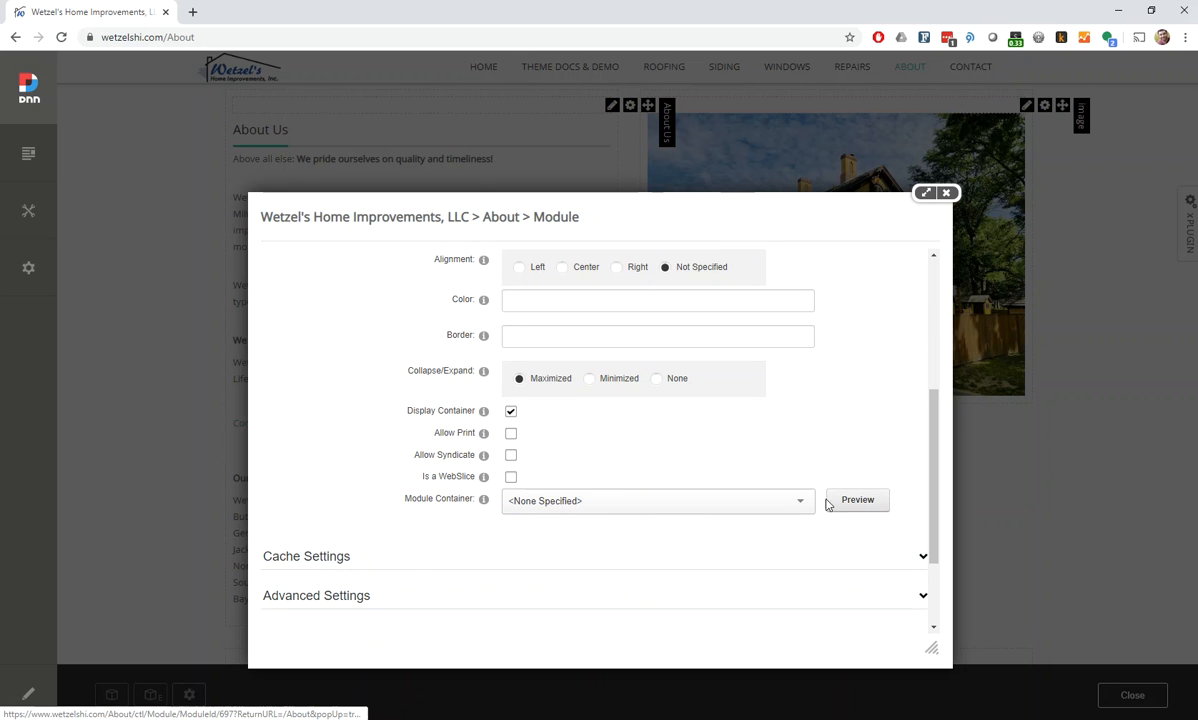
# Select 20043-UnlimitedColorPack-029 - Container-10 as the About Us module's container and leave the settings without updating
pyautogui.click(575, 502)
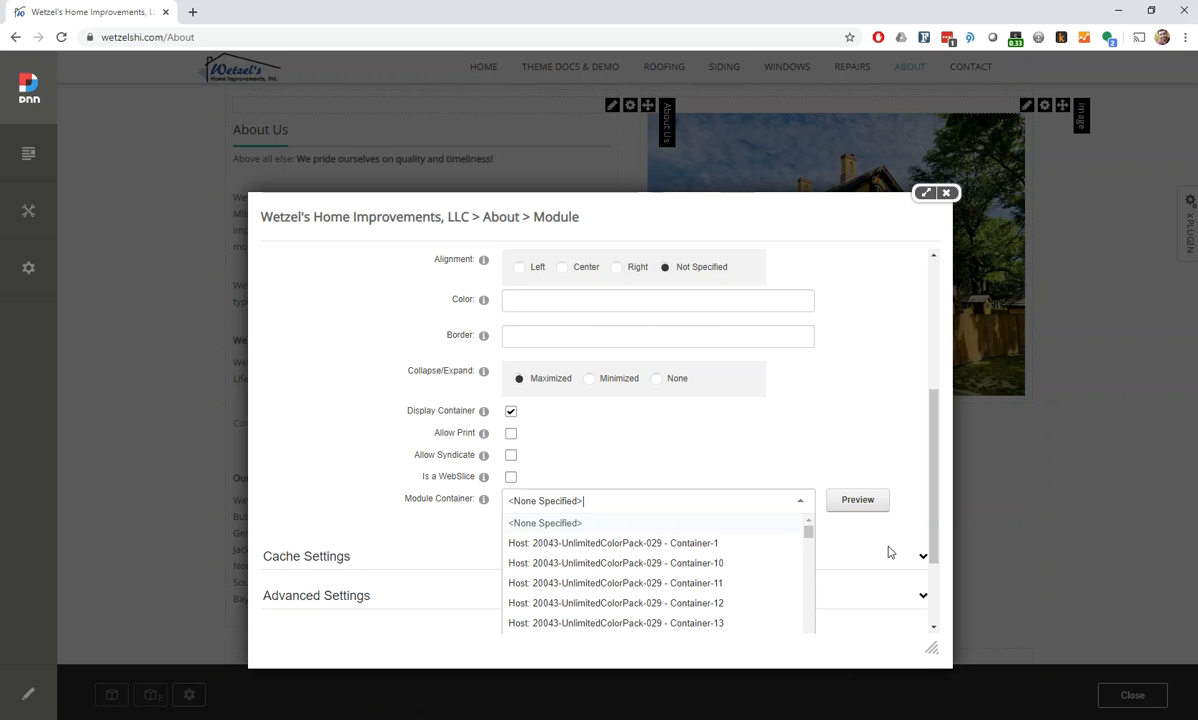
pyautogui.scroll(-3, 889, 552)
pyautogui.moveTo(808, 401)
pyautogui.mouseDown()
pyautogui.moveTo(808, 508)
pyautogui.moveTo(808, 405)
pyautogui.mouseUp()
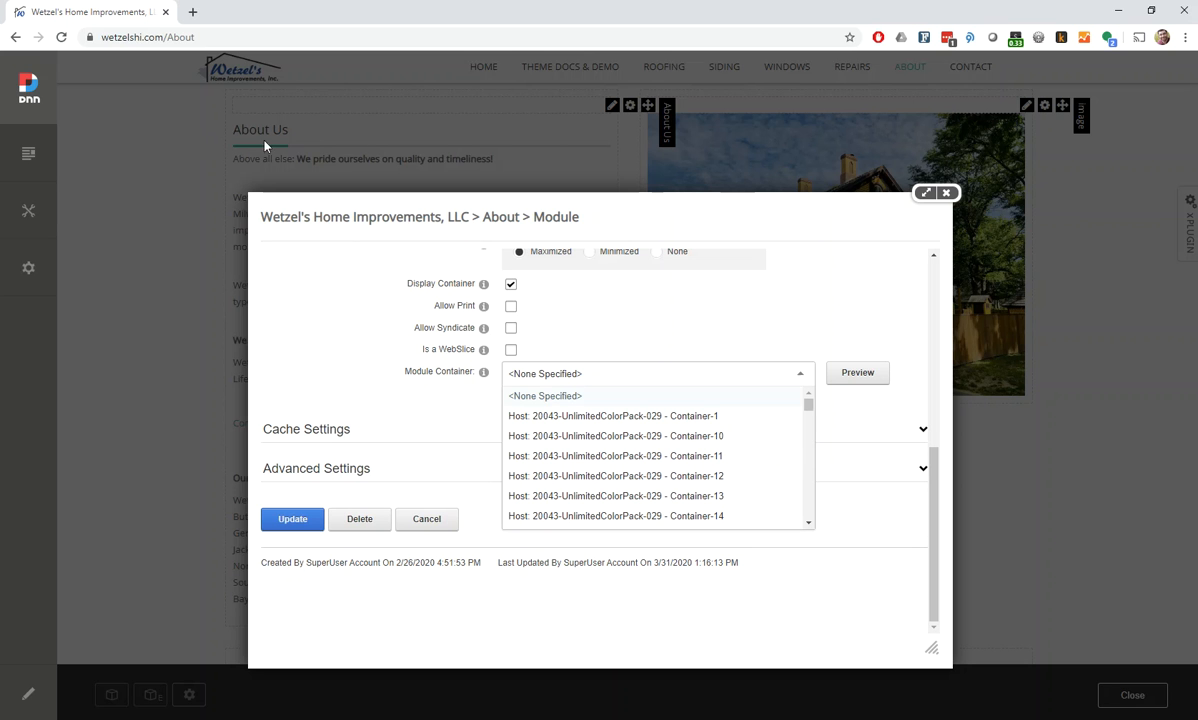
pyautogui.click(659, 437)
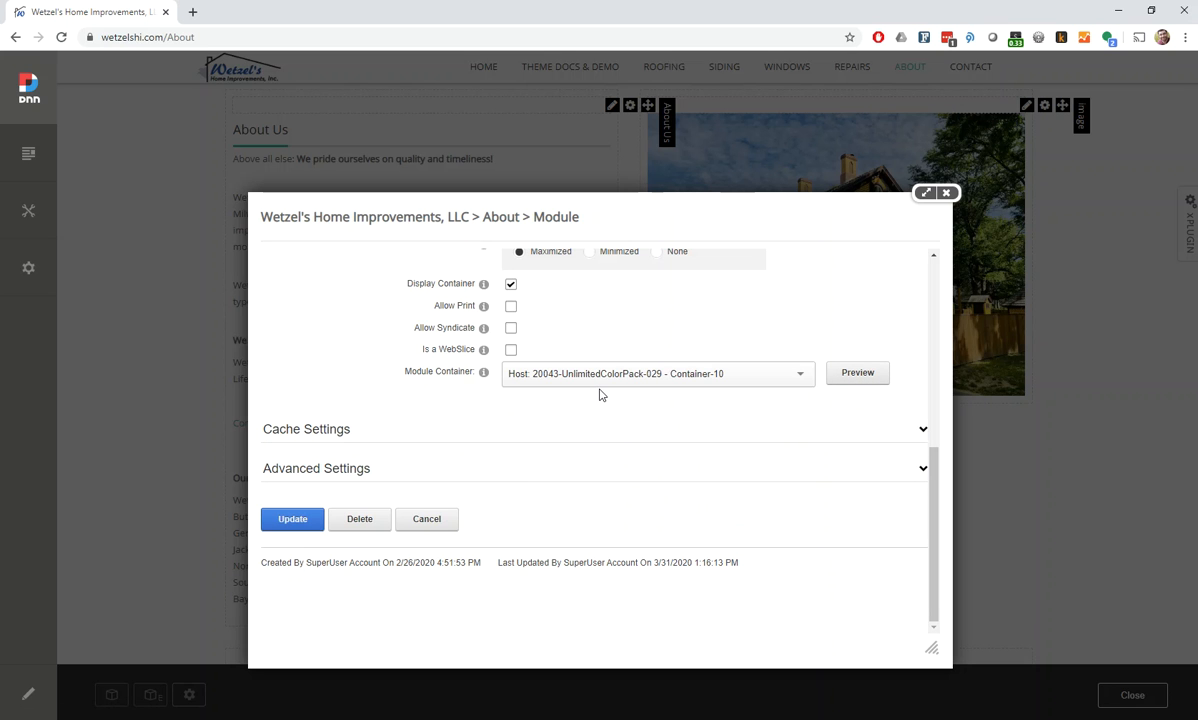
pyautogui.click(946, 194)
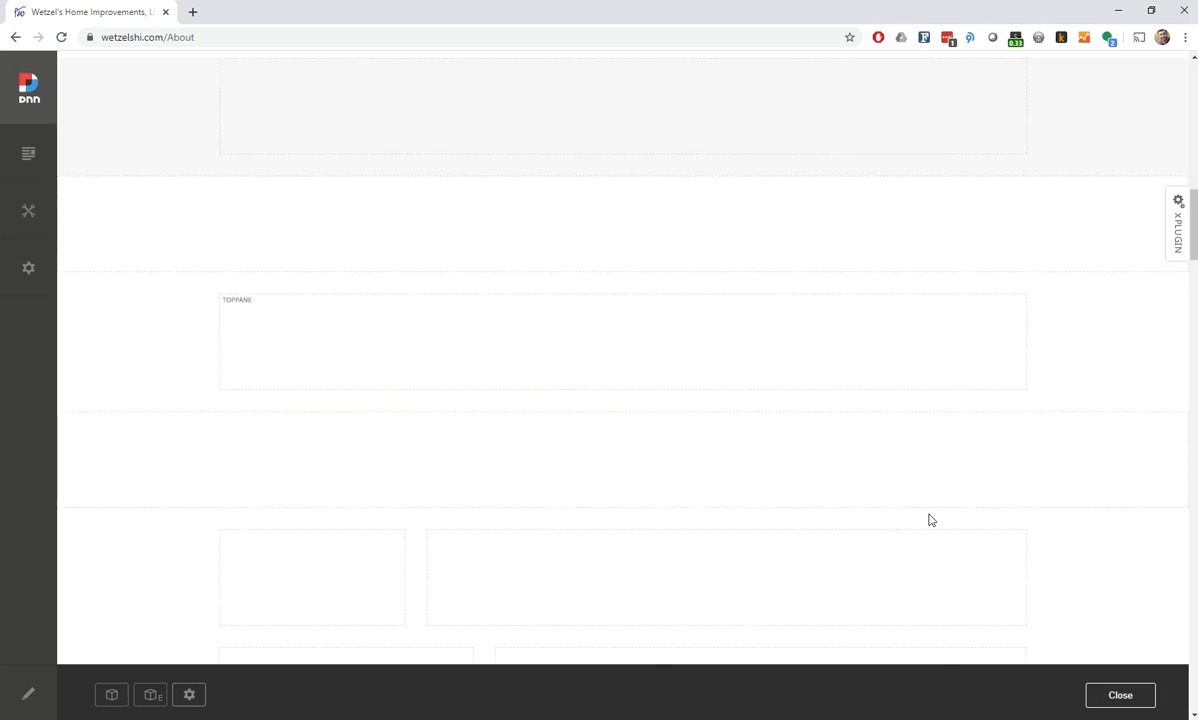
# View the Image module's house picture and its available image actions in the content editor, and close it without saving
pyautogui.moveTo(1026, 252)
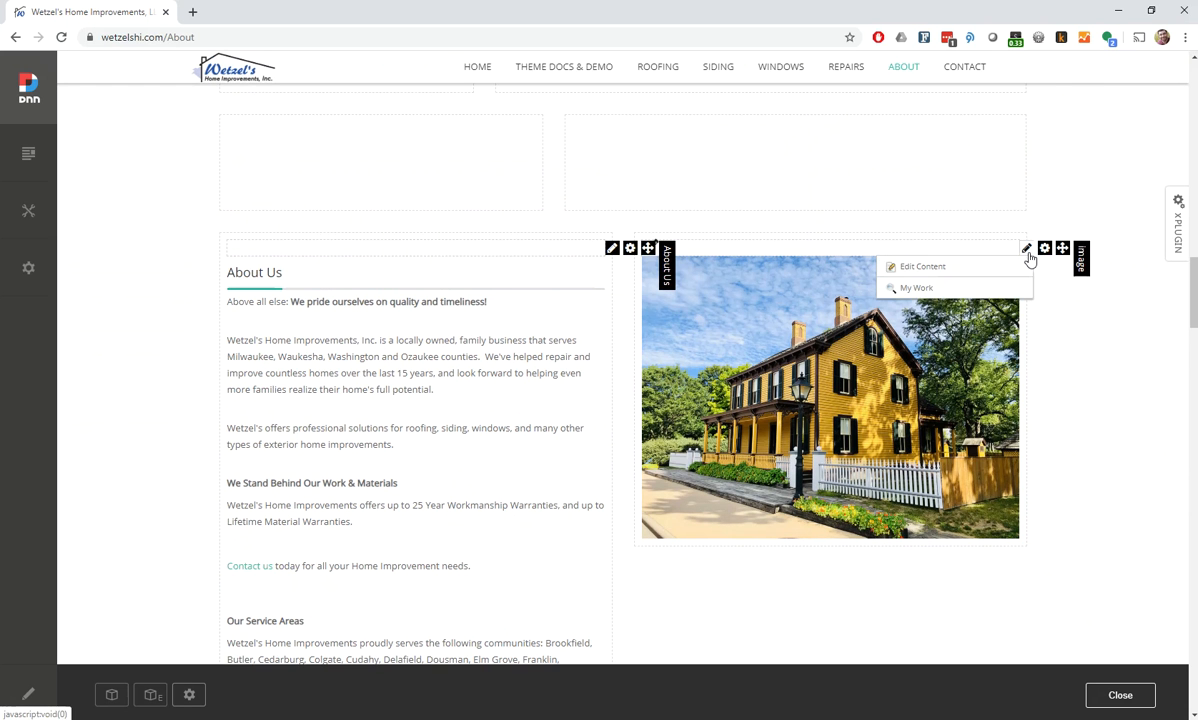
pyautogui.click(934, 287)
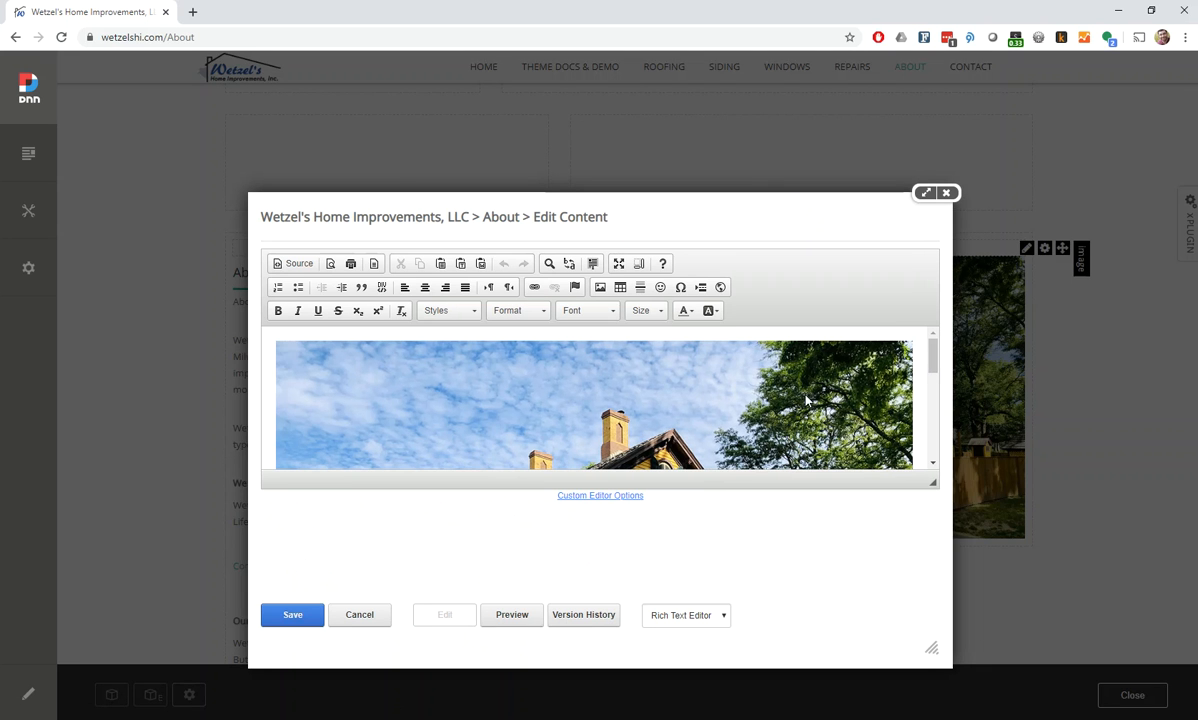
pyautogui.click(806, 400)
pyautogui.scroll(-5, 870, 430)
pyautogui.scroll(5, 900, 420)
pyautogui.click(716, 404)
pyautogui.rightClick(715, 405)
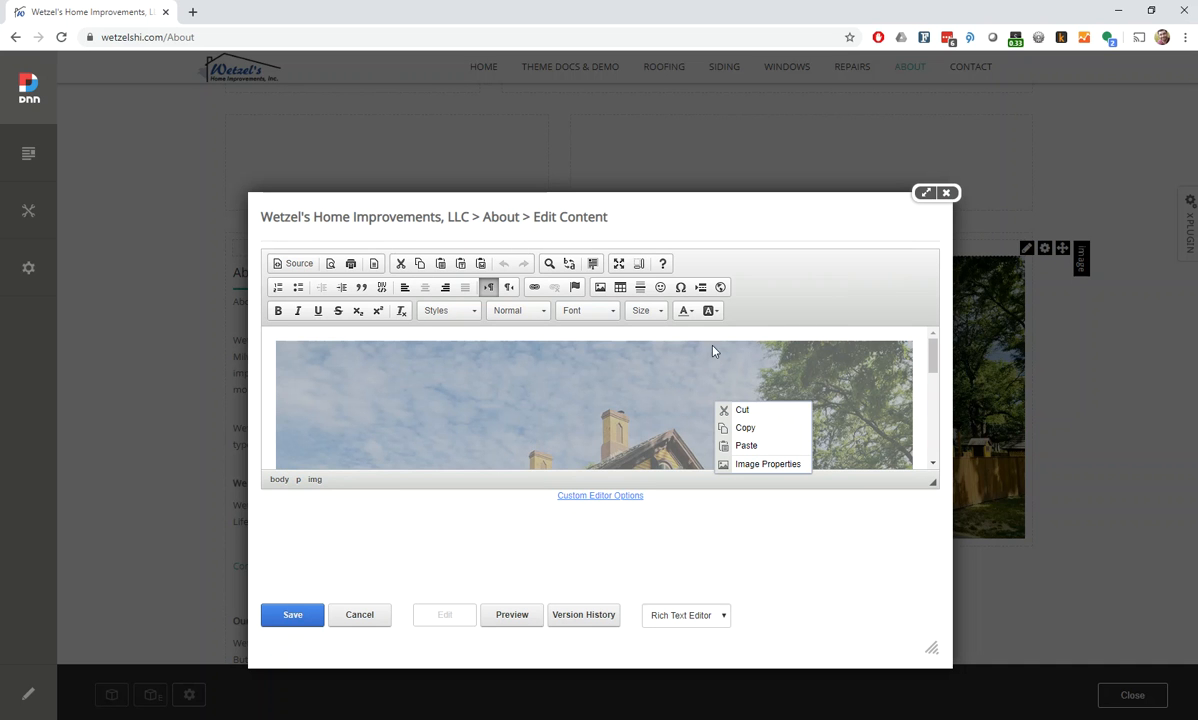
pyautogui.click(947, 194)
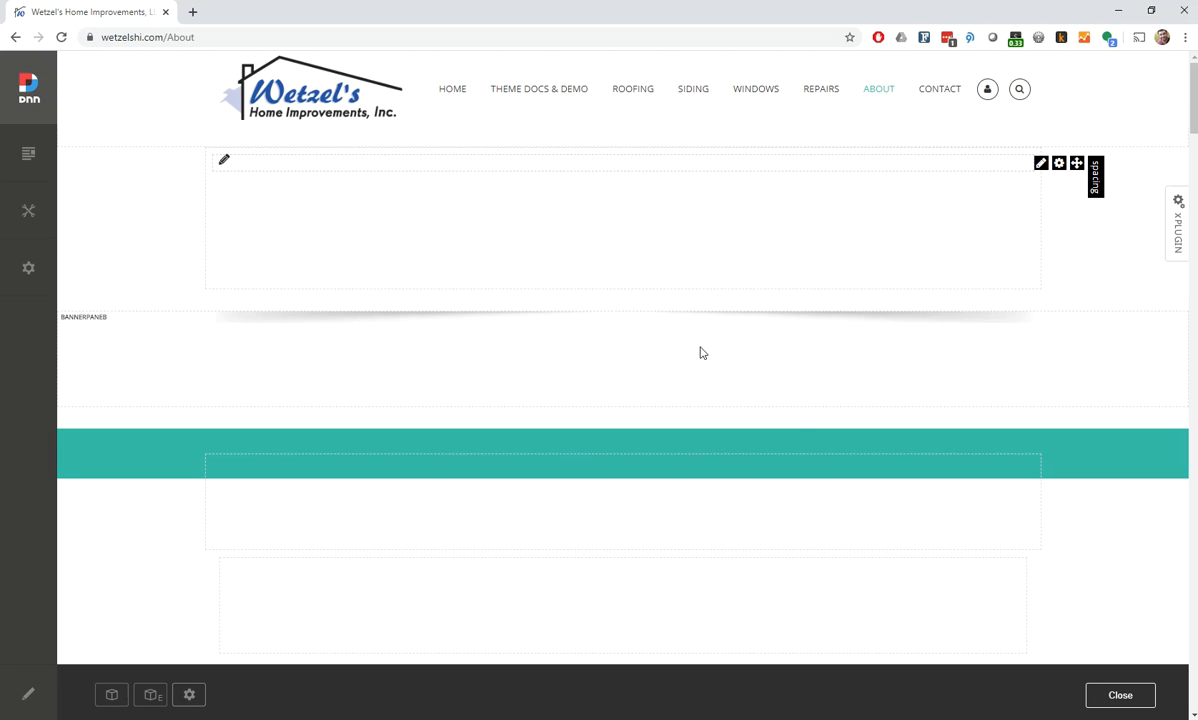
# Add a new HTML module to the About page and place it in the TopPaneD pane
pyautogui.scroll(-10, 705, 486)
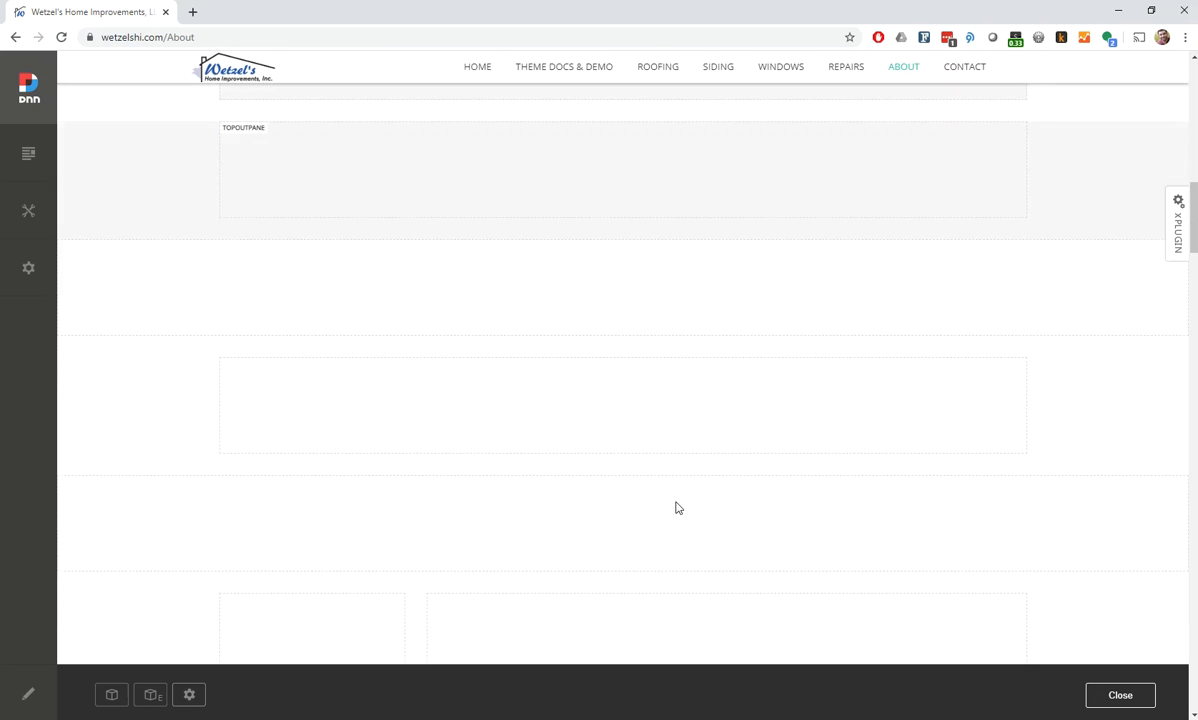
pyautogui.scroll(3, 605, 474)
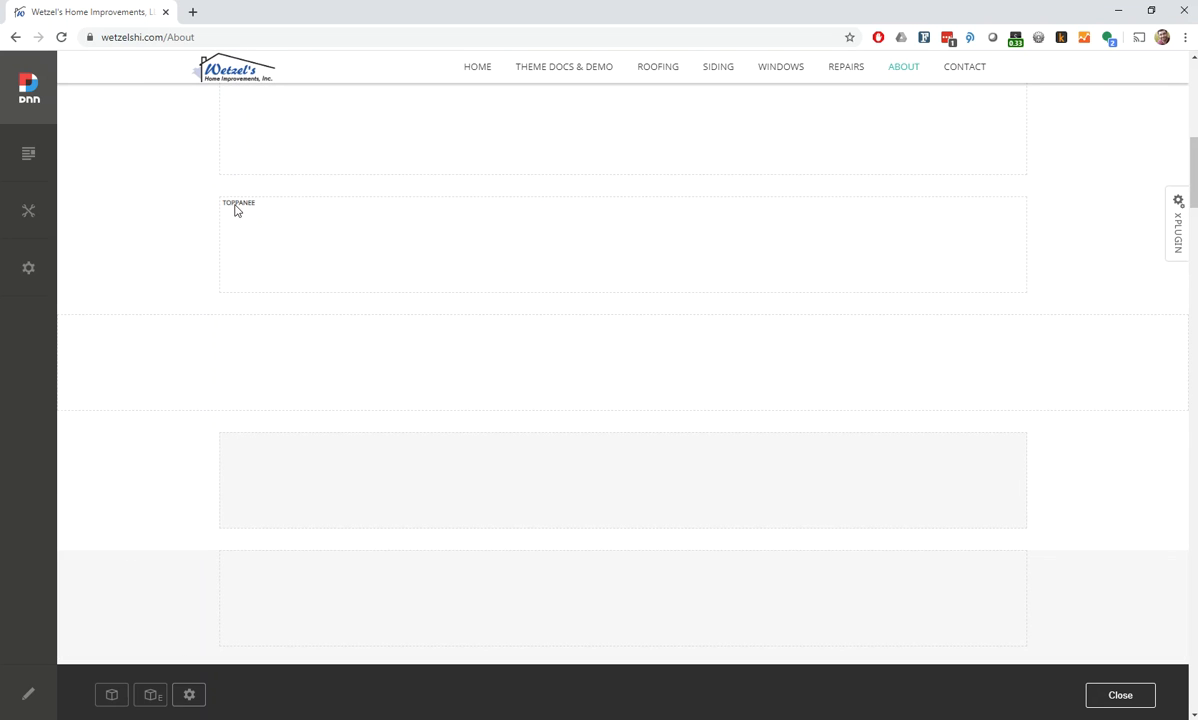
pyautogui.click(112, 697)
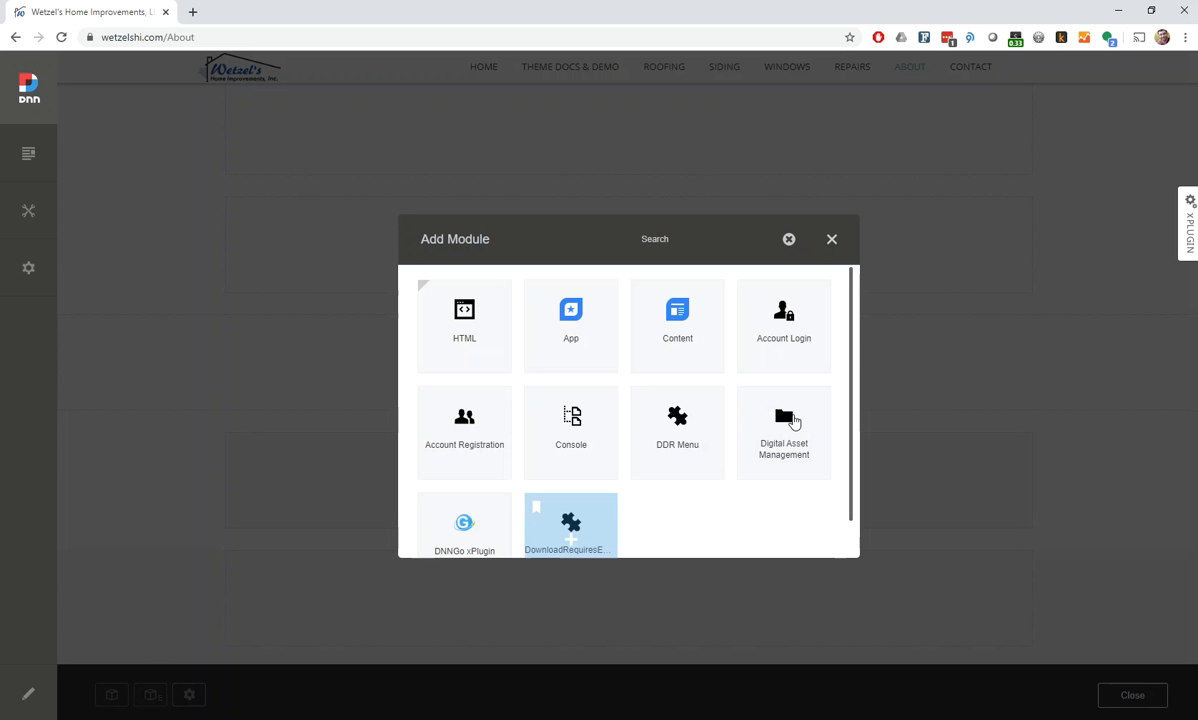
pyautogui.scroll(-3, 682, 513)
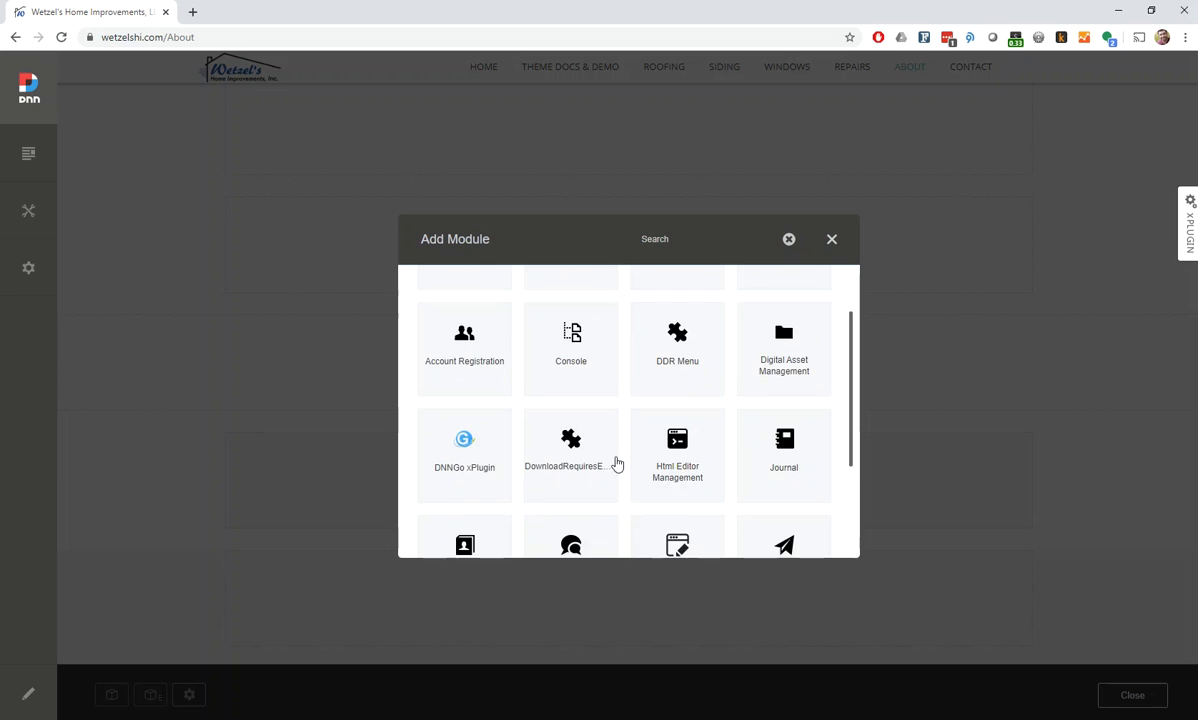
pyautogui.scroll(3, 615, 463)
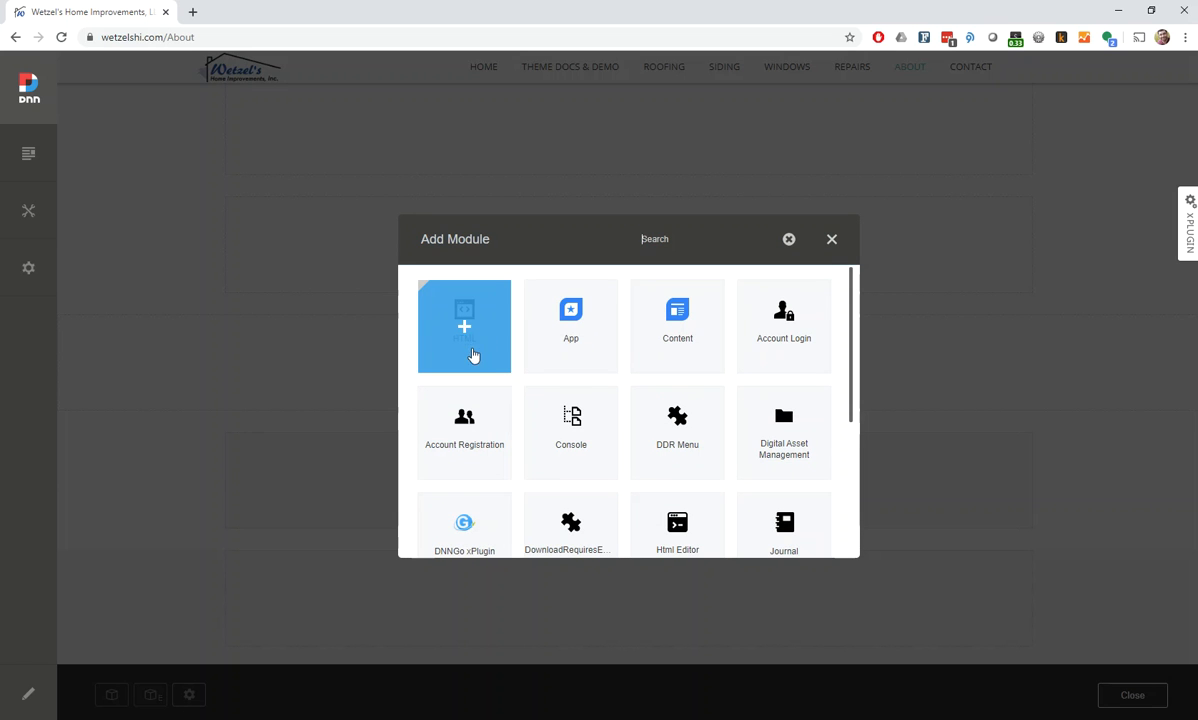
pyautogui.click(464, 333)
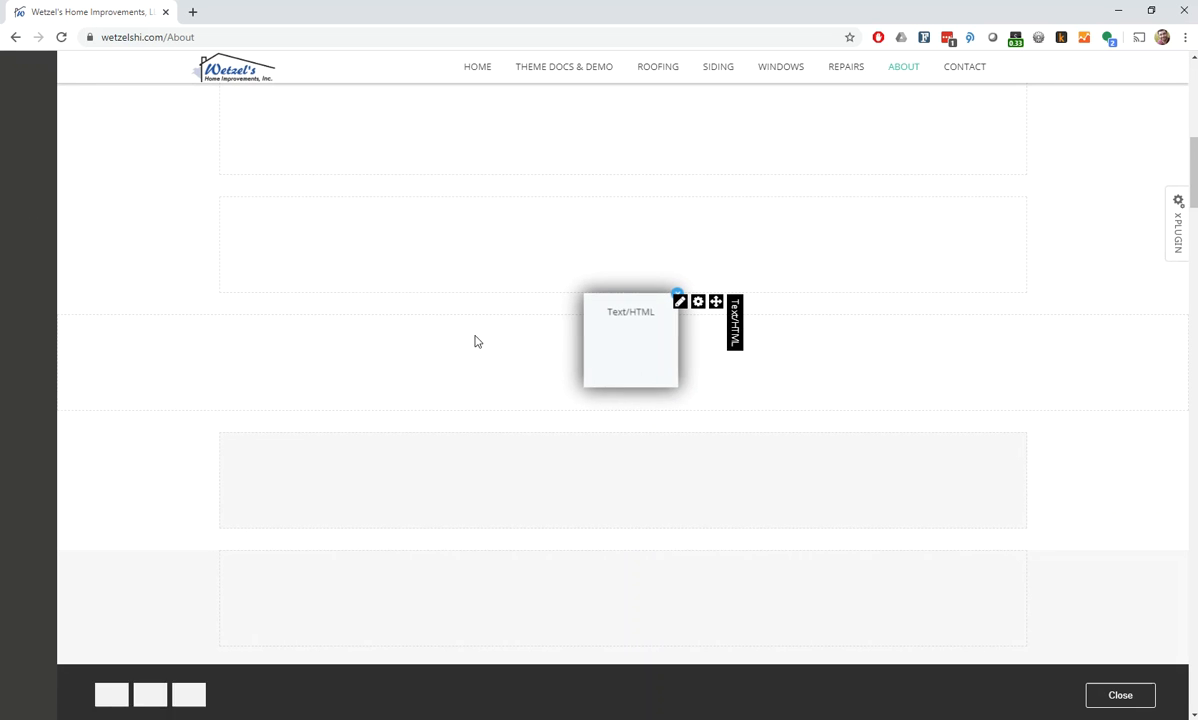
pyautogui.moveTo(664, 293); pyautogui.dragTo(618, 341)
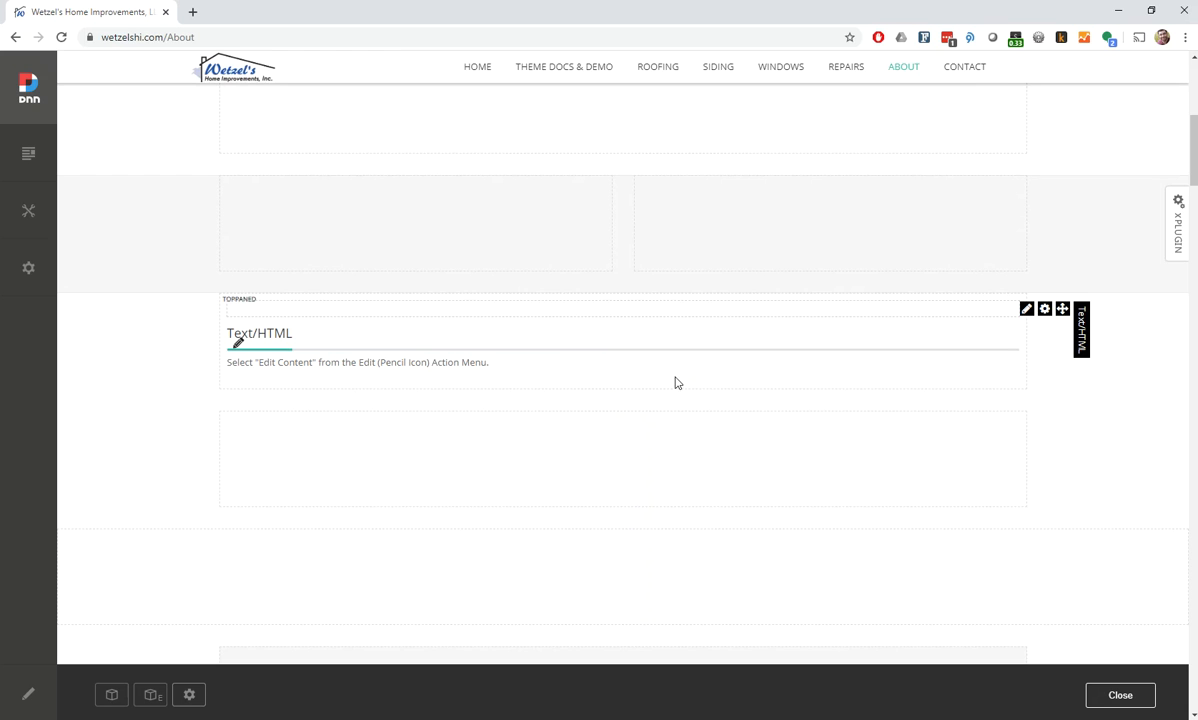
# Change the new HTML module's title to "This is a cool new module title!" and save it
pyautogui.moveTo(1025, 314)
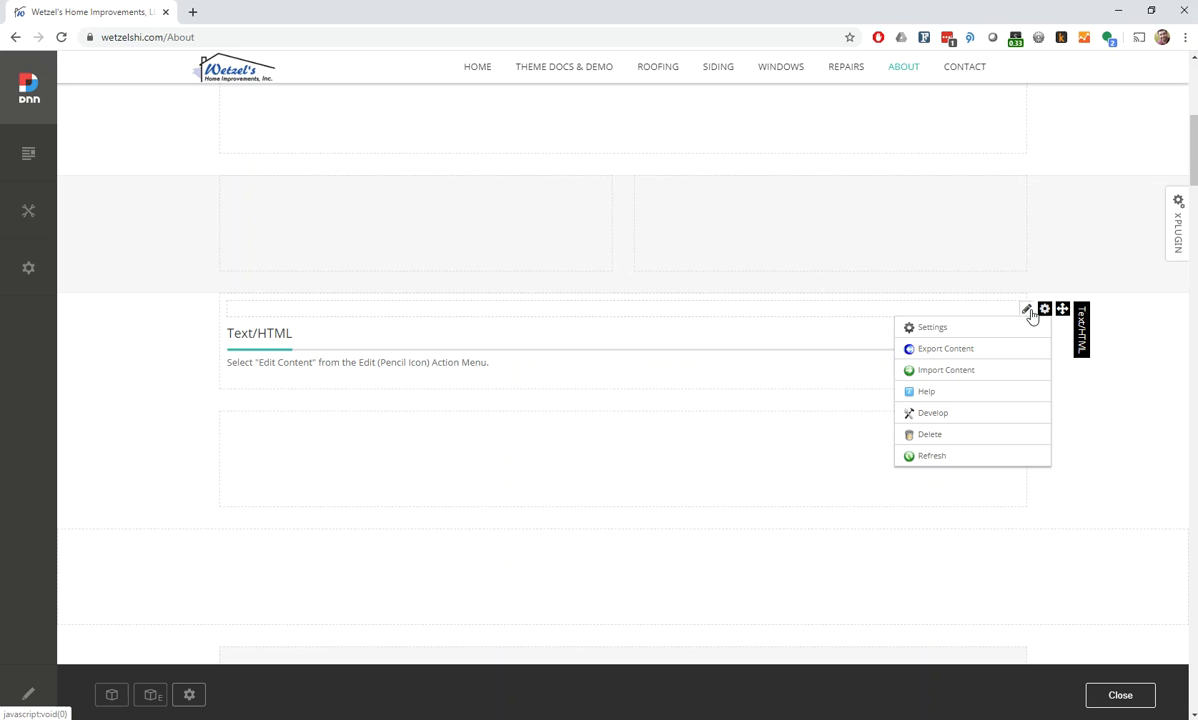
pyautogui.click(236, 330)
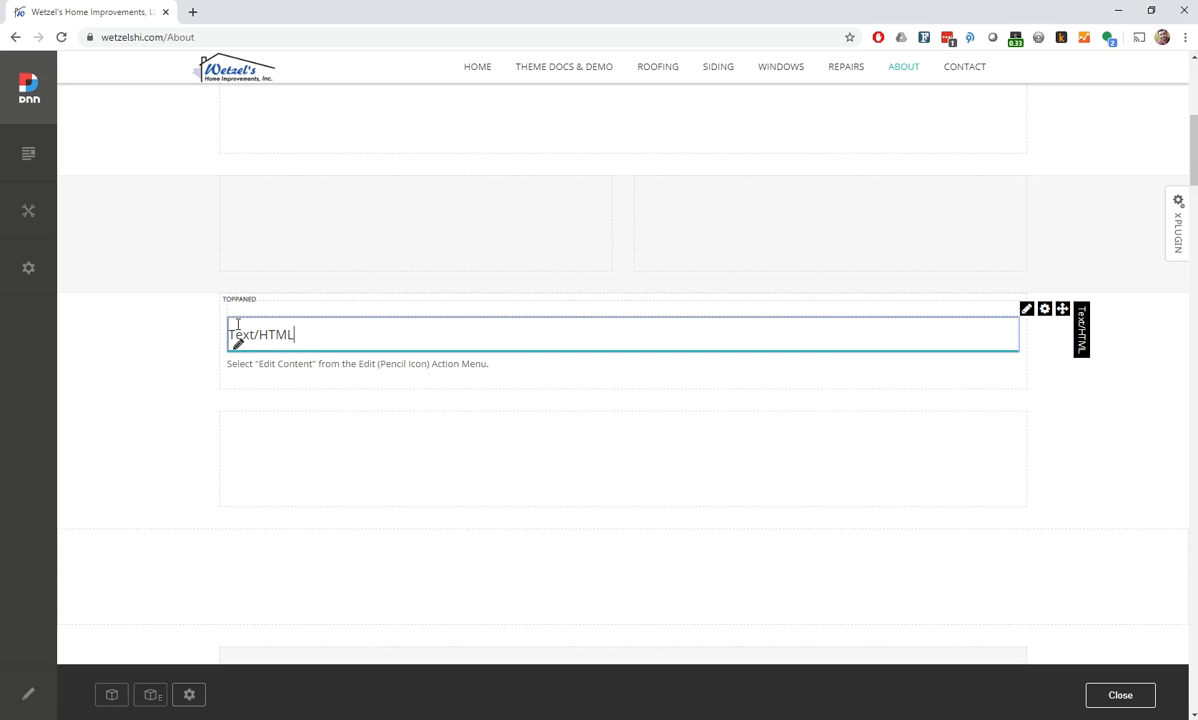
pyautogui.moveTo(311, 335); pyautogui.dragTo(134, 332)
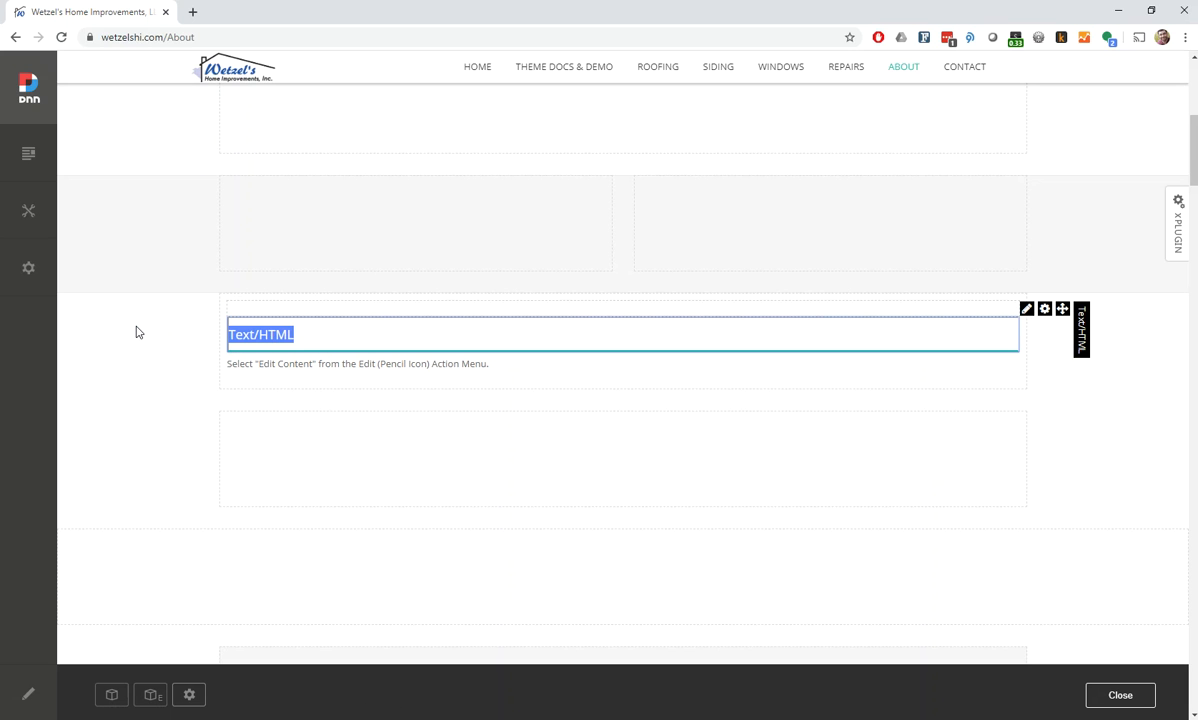
pyautogui.write('THis is a cool new module title!')
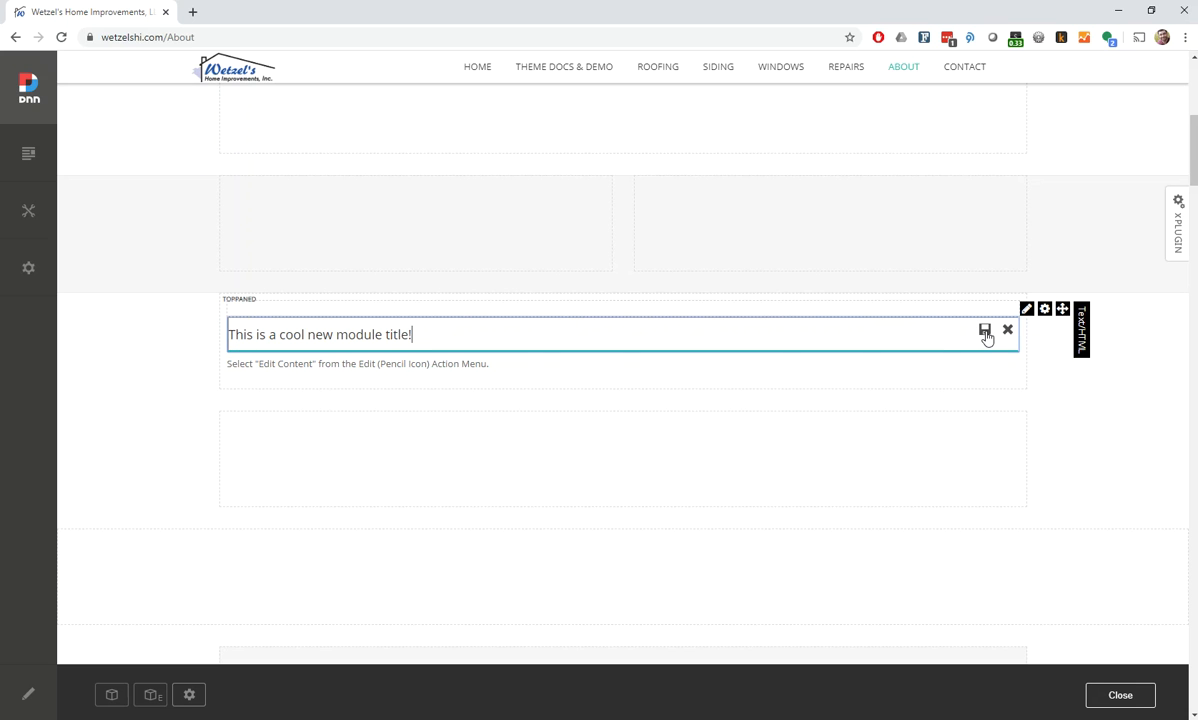
pyautogui.click(985, 332)
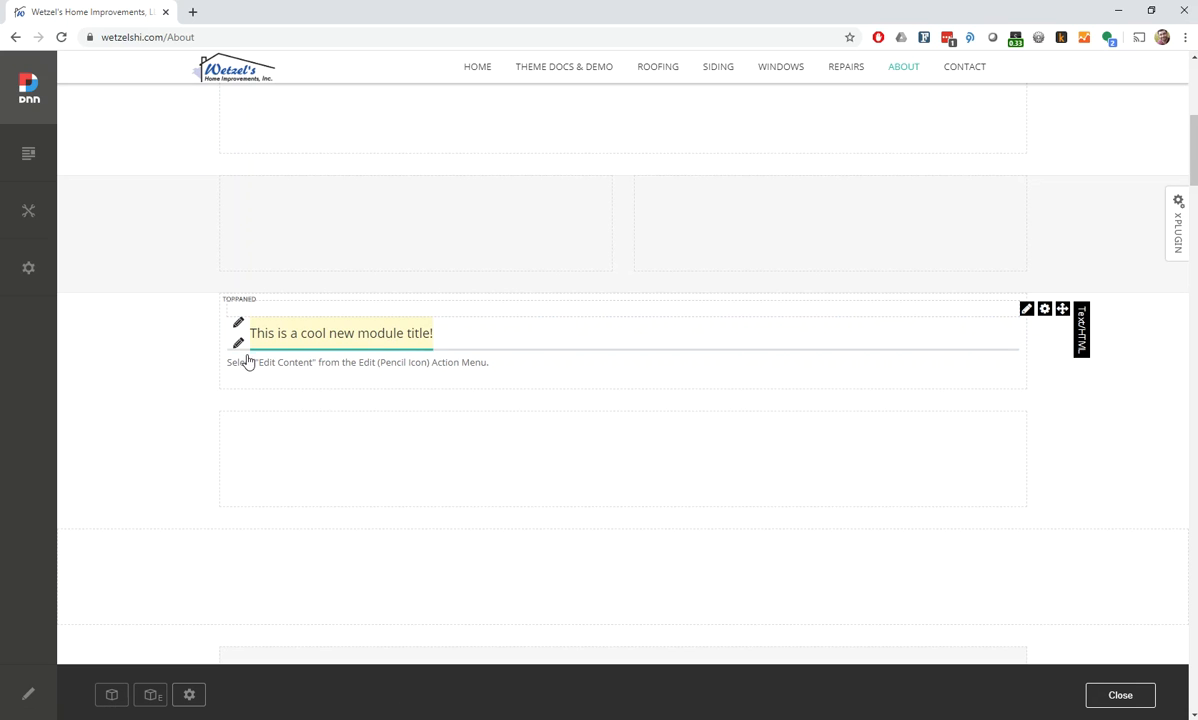
# Replace the new module's placeholder text with "This is some cool content for our website." repeated over several lines, and save it
pyautogui.click(237, 346)
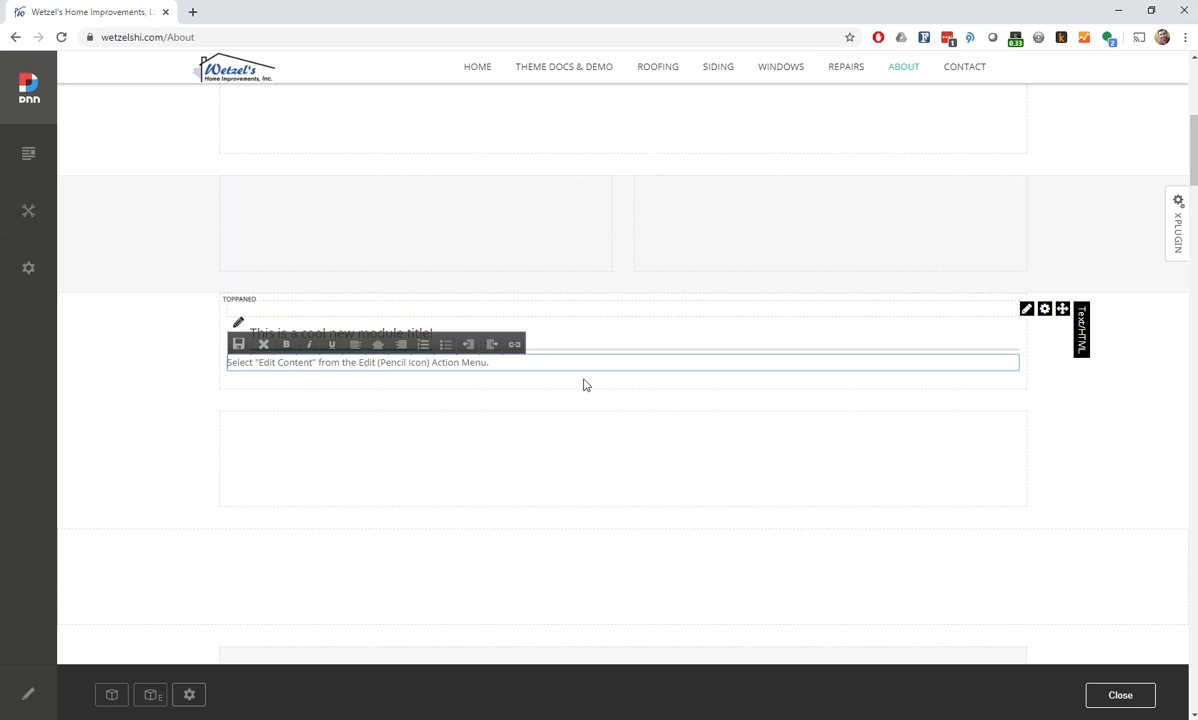
pyautogui.tripleClick(523, 361)
pyautogui.write('THis is')
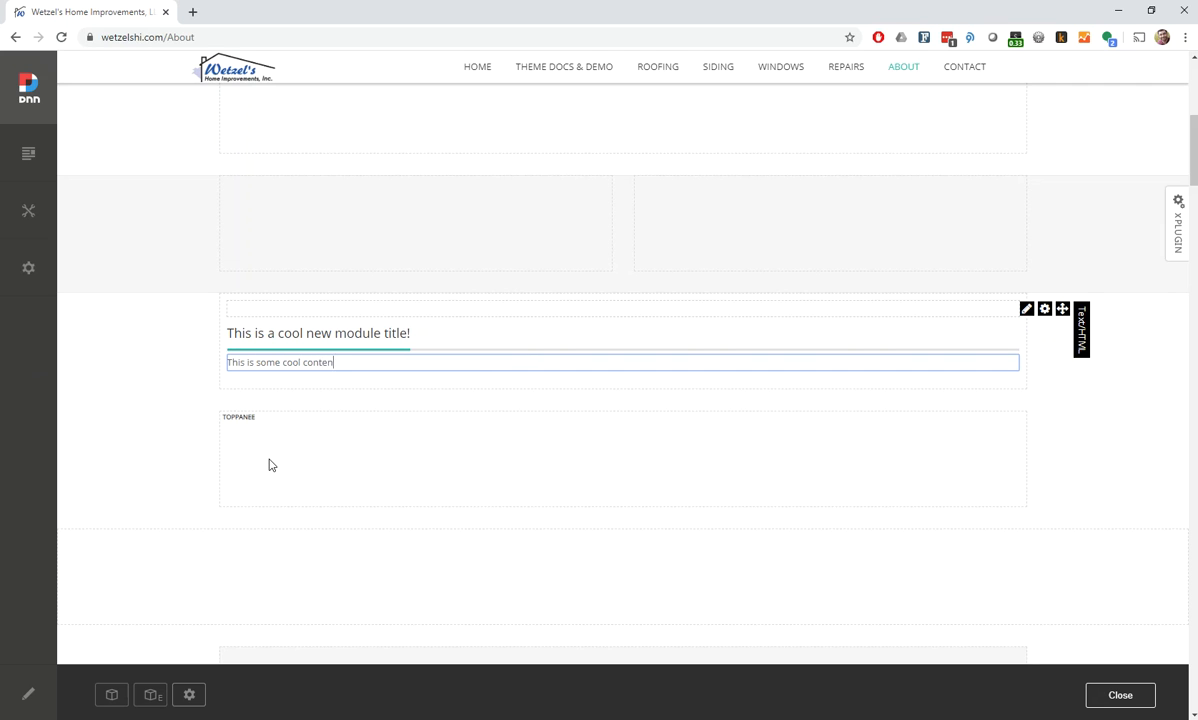
pyautogui.write('webs')
pyautogui.hotkey('ctrl', 'a')
pyautogui.hotkey('ctrl', 'v')
pyautogui.hotkey('ctrl', 'v')
pyautogui.hotkey('ctrl', 'v')
pyautogui.hotkey('ctrl', 'v')
pyautogui.hotkey('ctrl', 'v')
pyautogui.hotkey('ctrl', 'v')
pyautogui.hotkey('ctrl', 'v')
pyautogui.hotkey('ctrl', 'v')
pyautogui.hotkey('ctrl', 'v')
pyautogui.hotkey('ctrl', 'v')
pyautogui.hotkey('ctrl', 'v')
pyautogui.hotkey('ctrl', 'v')
pyautogui.hotkey('ctrl', 'v')
pyautogui.hotkey('ctrl', 'v')
pyautogui.hotkey('ctrl', 'v')
pyautogui.hotkey('ctrl', 'v')
pyautogui.hotkey('ctrl', 'v')
pyautogui.hotkey('ctrl', 'v')
pyautogui.hotkey('ctrl', 'v')
pyautogui.hotkey('ctrl', 'v')
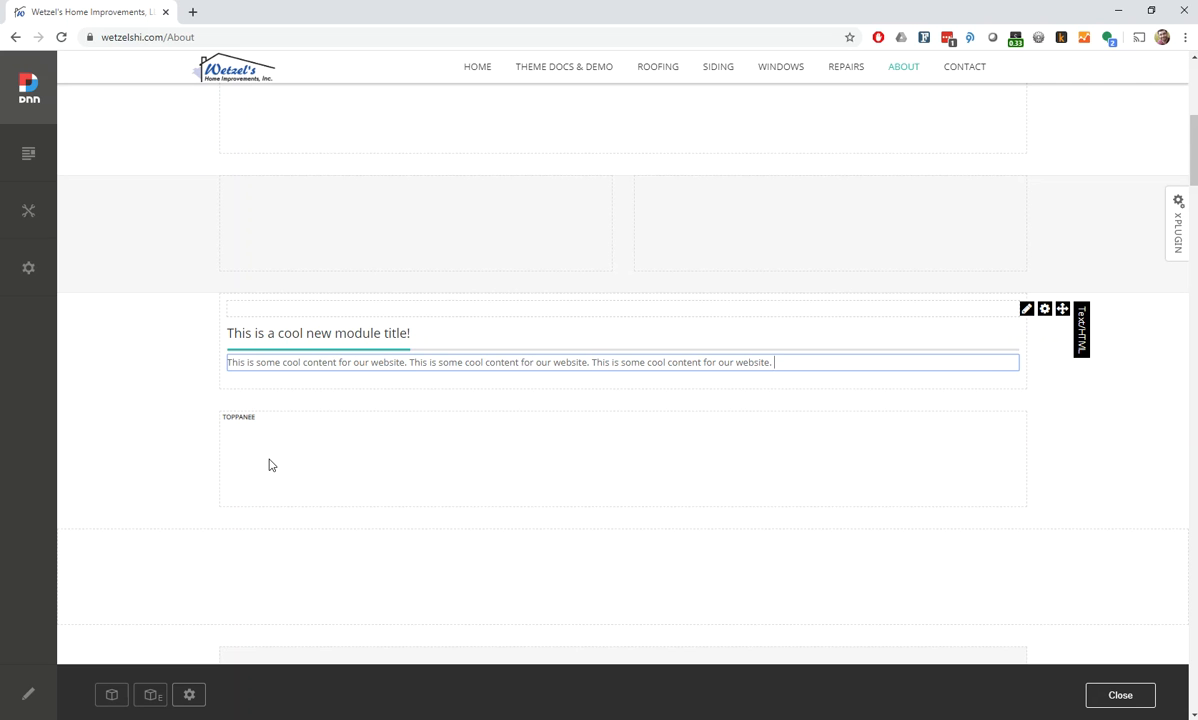
pyautogui.write('This is some cool content for our website.')
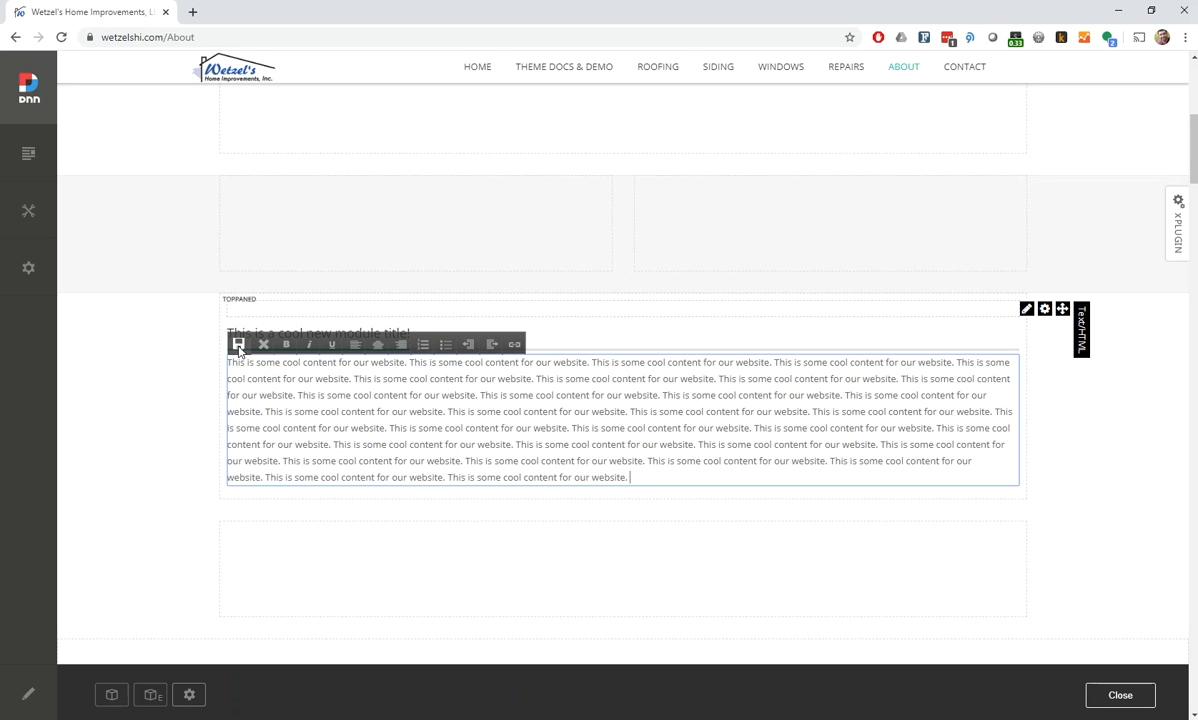
pyautogui.click(238, 346)
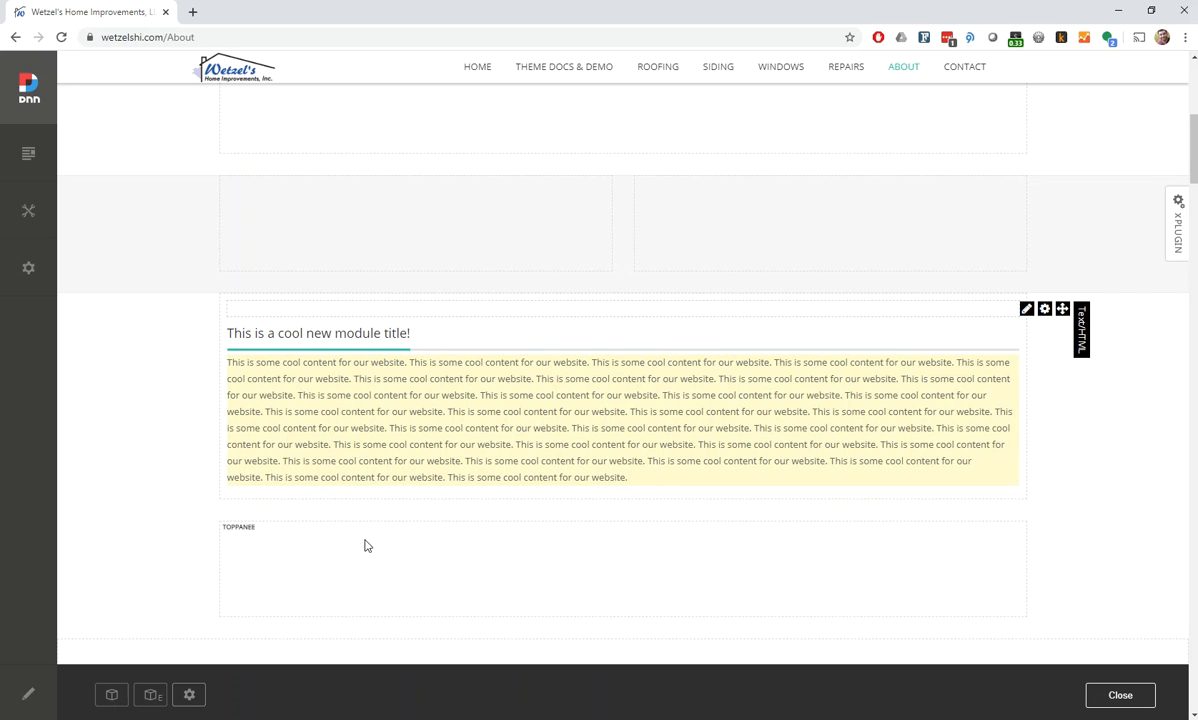
# Leave edit mode and look over the About page with the new module above About Us
pyautogui.click(1108, 699)
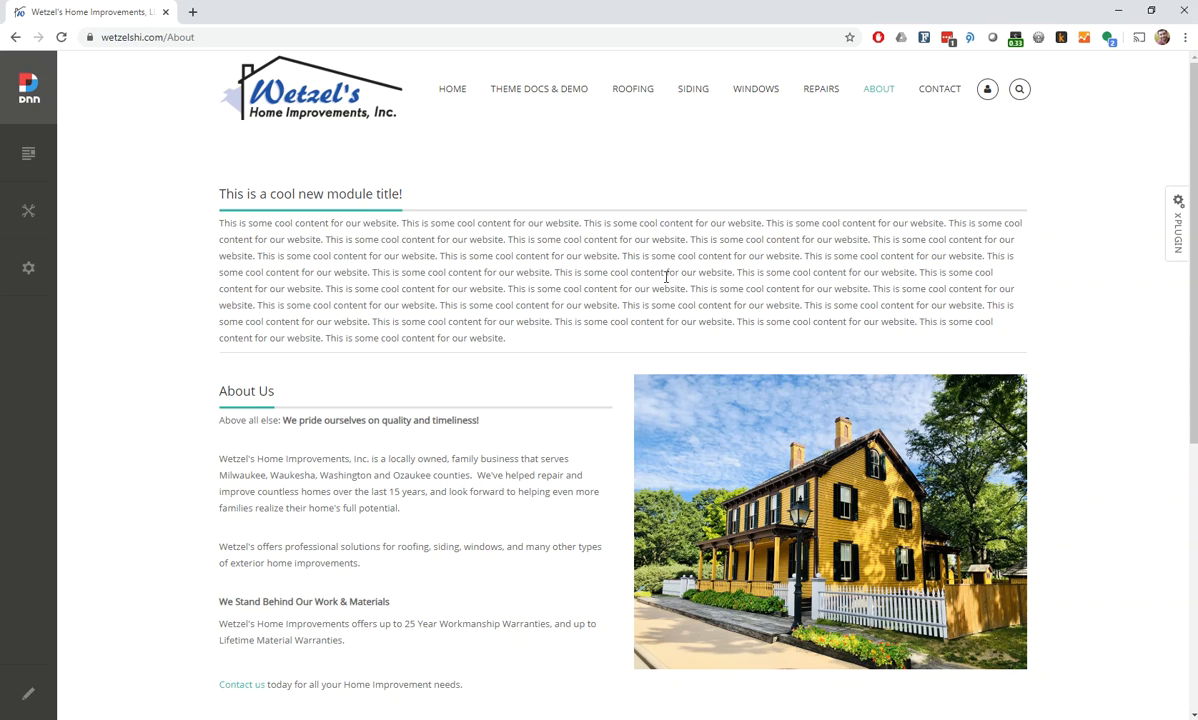
pyautogui.scroll(-1, 490, 566)
pyautogui.scroll(1, 487, 565)
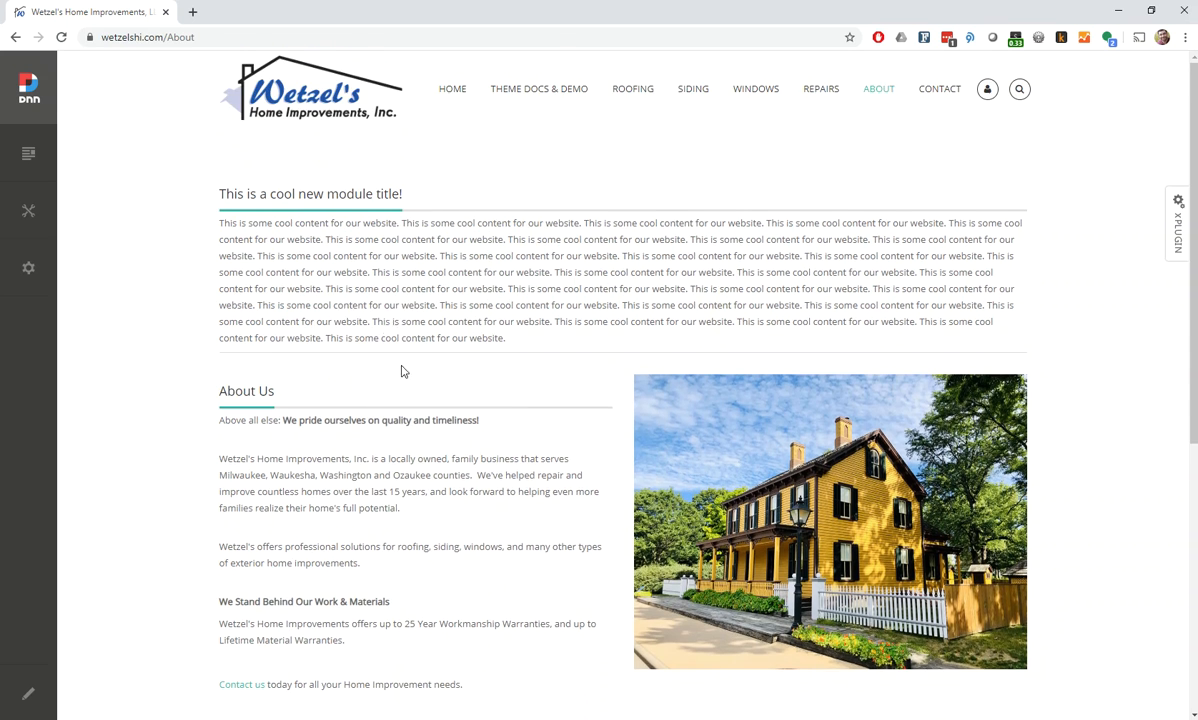
# Return the About page to edit mode and delete the "This is a cool new module title!" module
pyautogui.click(29, 698)
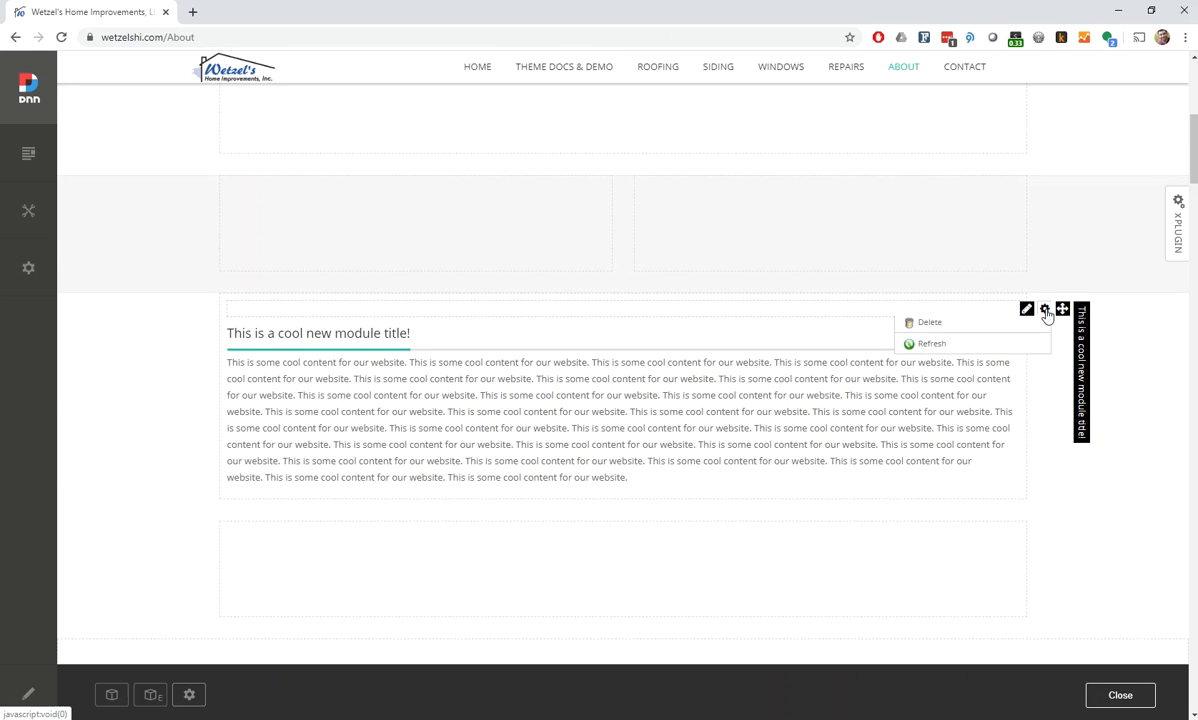
pyautogui.moveTo(1029, 322)
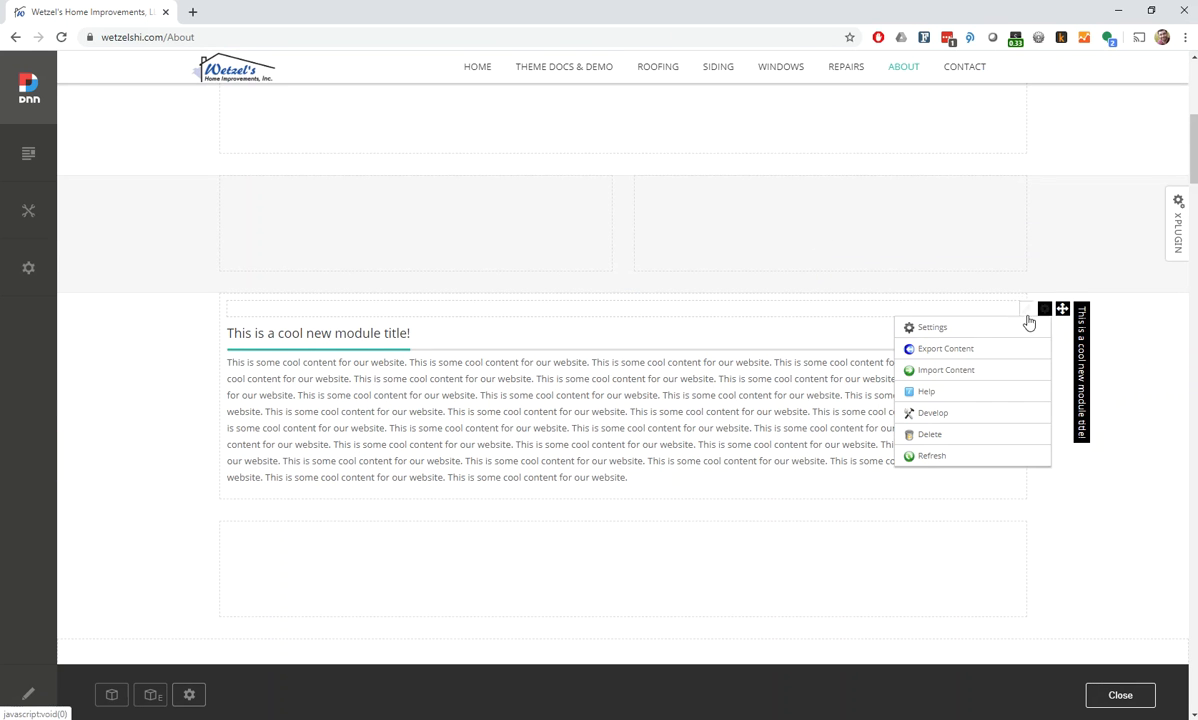
pyautogui.click(930, 436)
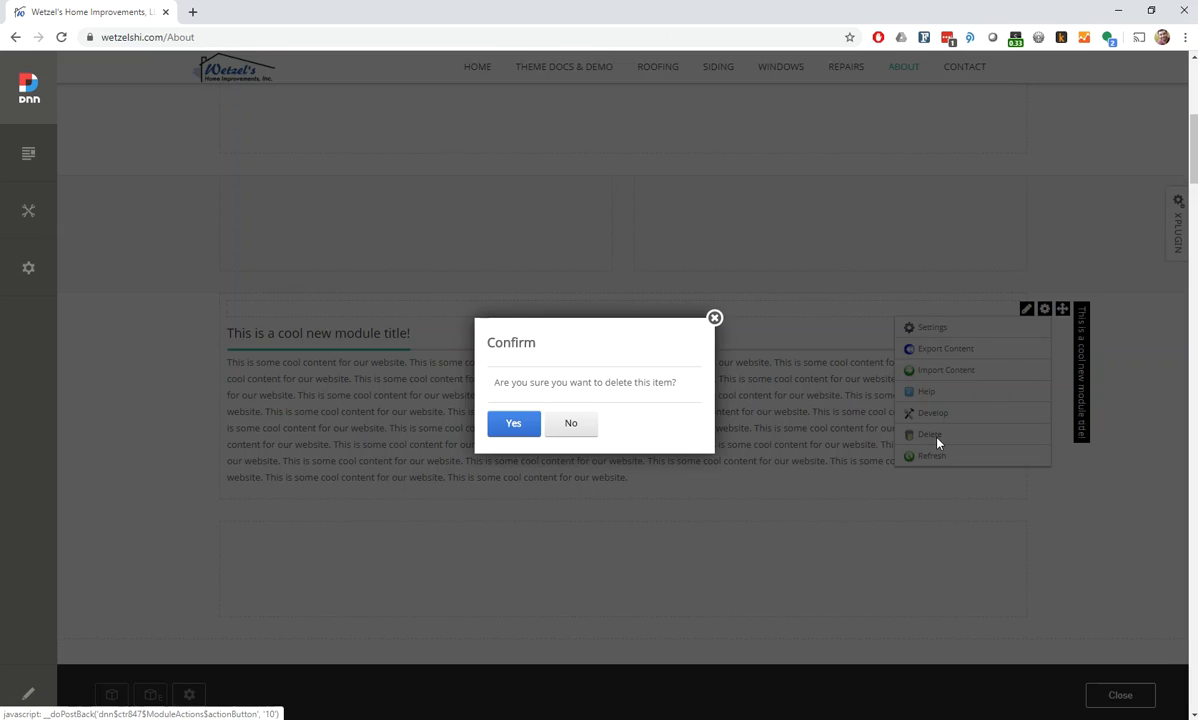
pyautogui.click(513, 424)
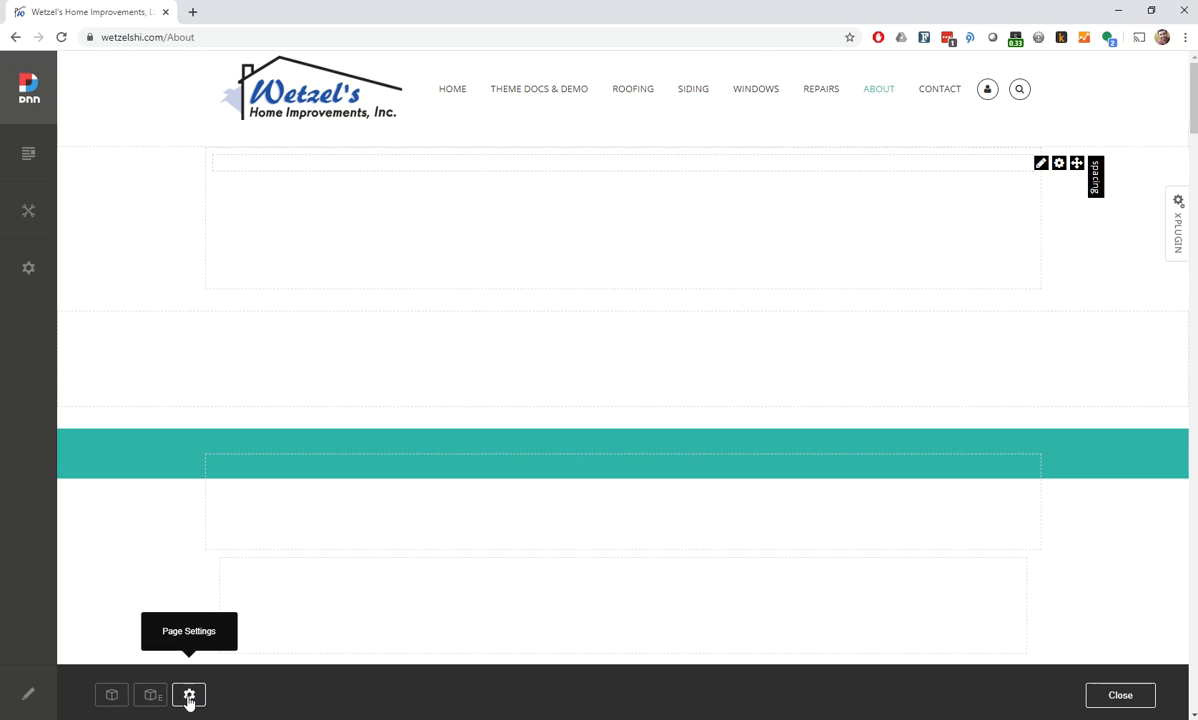
# View the About page's page settings, close them unchanged, and leave edit mode
pyautogui.click(189, 700)
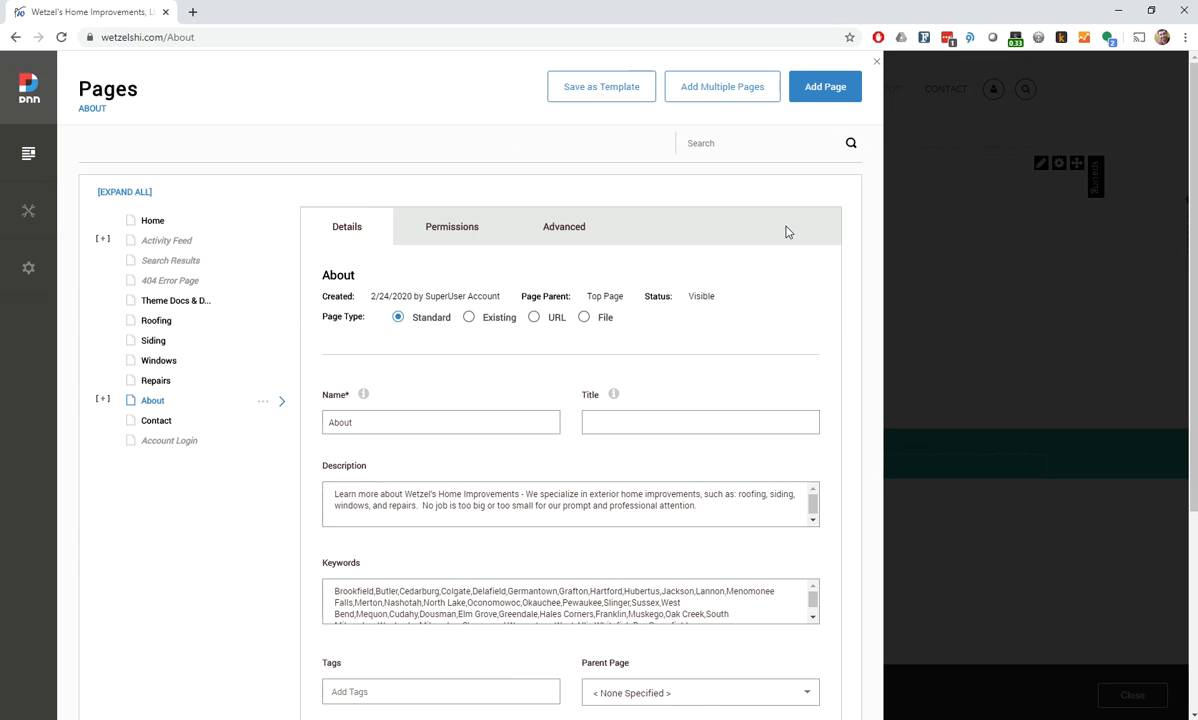
pyautogui.click(878, 63)
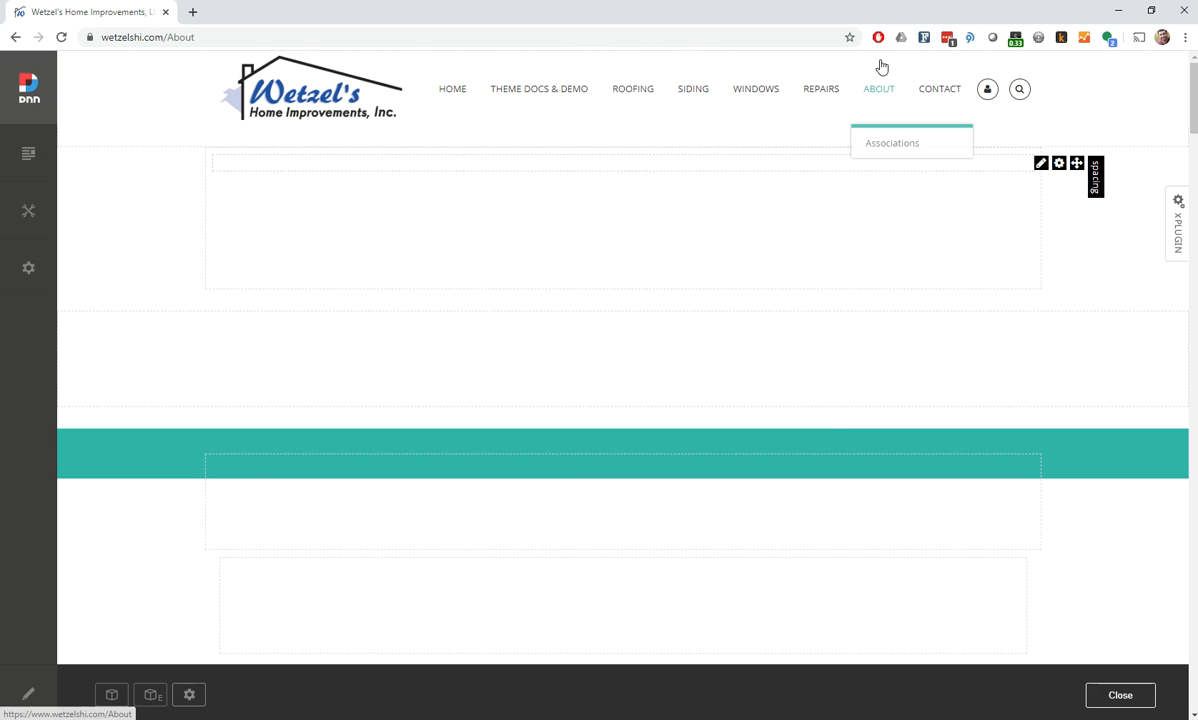
pyautogui.click(1121, 697)
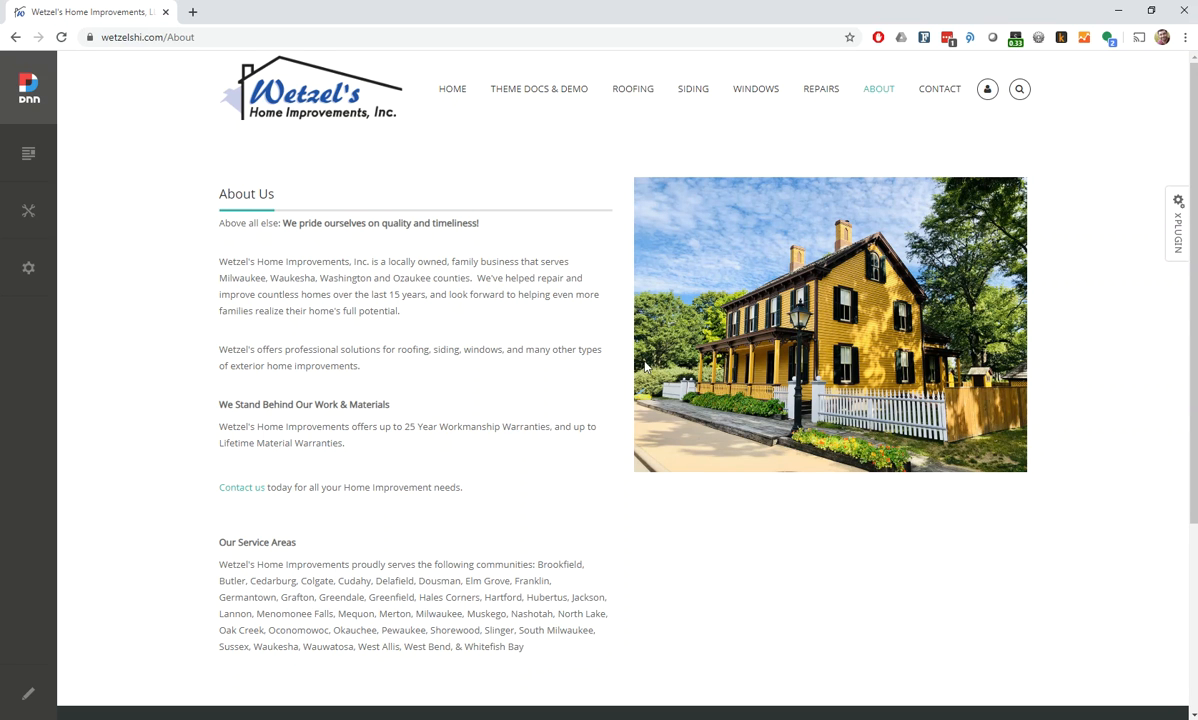
# Open the DNNGo xPlugin skin options, look over the header layouts and skin list, and return to the About page
pyautogui.click(1179, 238)
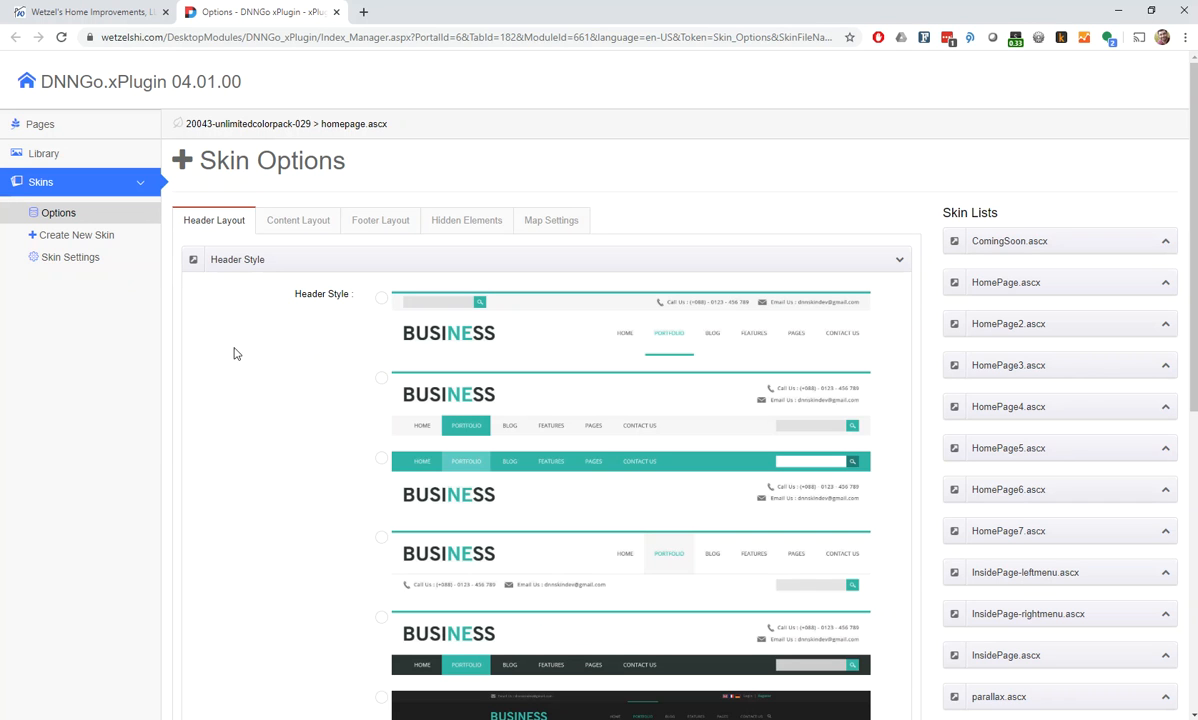
pyautogui.click(115, 18)
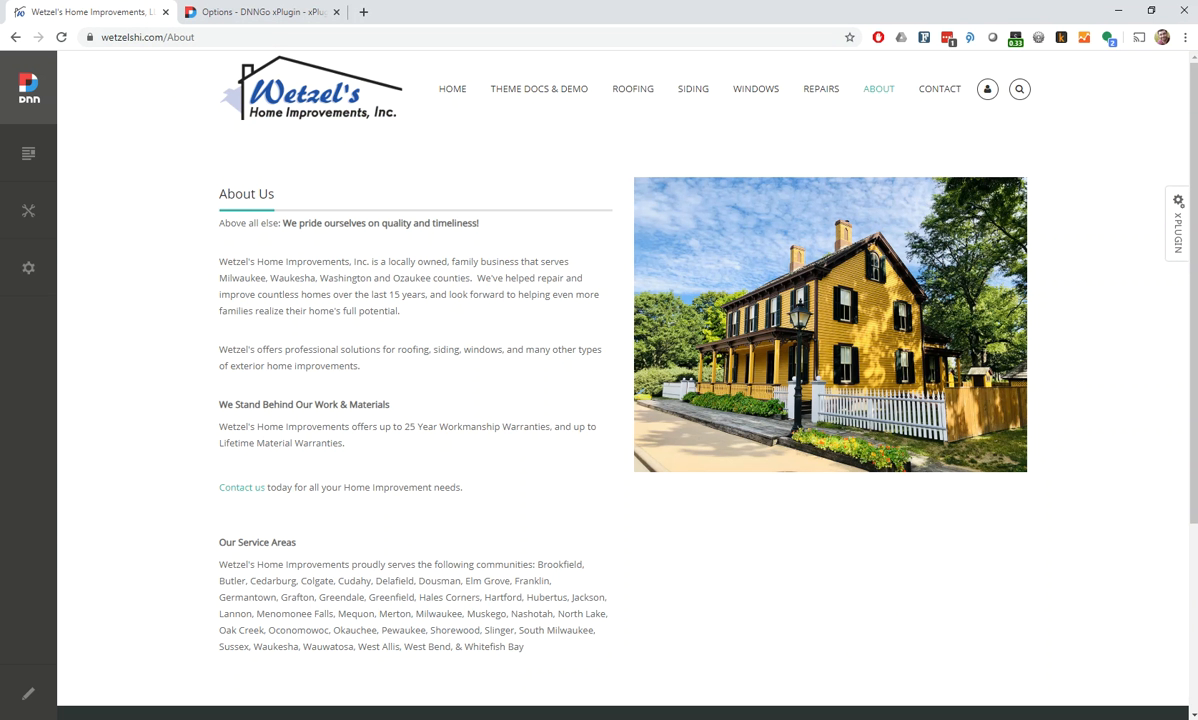